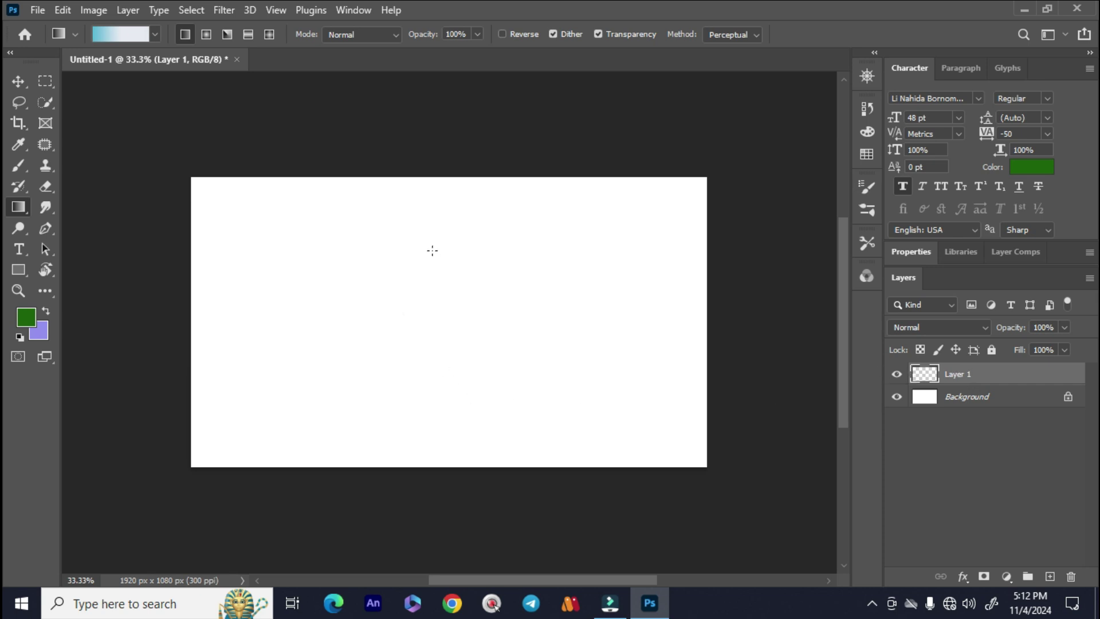
# Fill Layer 1 with a linear sky gradient running from light blue at the top to near-white at the bottom
pyautogui.moveTo(450, 160); pyautogui.dragTo(440, 513)
pyautogui.moveTo(438, 234); pyautogui.dragTo(425, 510)
pyautogui.moveTo(427, 273)
pyautogui.mouseDown()
pyautogui.moveTo(438, 499)
pyautogui.moveTo(420, 506)
pyautogui.mouseUp()
pyautogui.moveTo(412, 251); pyautogui.dragTo(401, 535)
pyautogui.moveTo(439, 240); pyautogui.dragTo(422, 539)
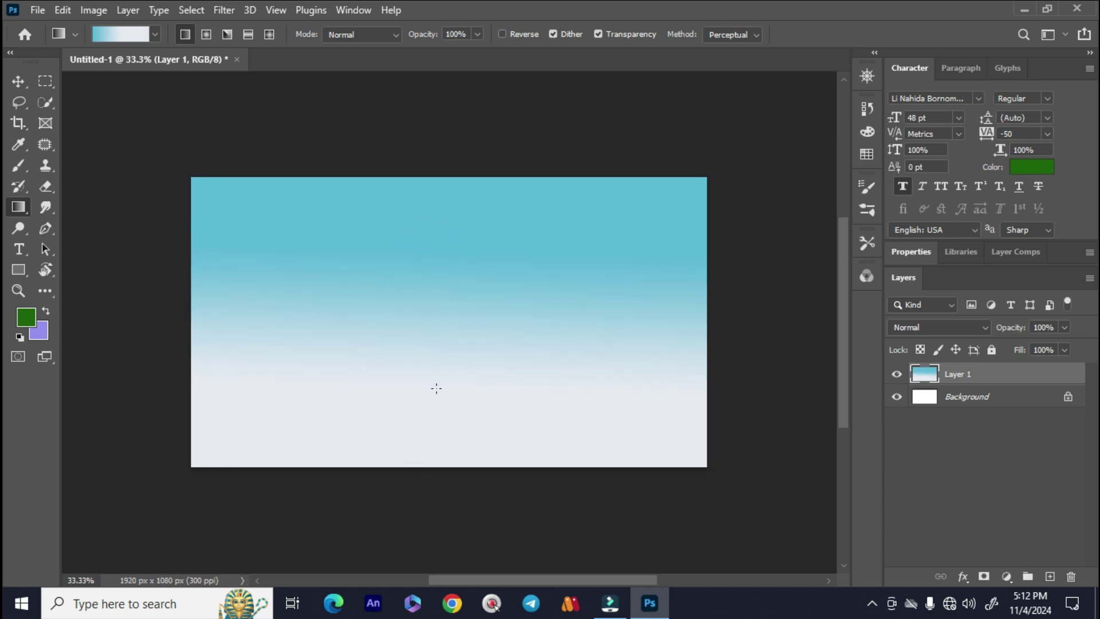
pyautogui.moveTo(417, 284); pyautogui.dragTo(412, 527)
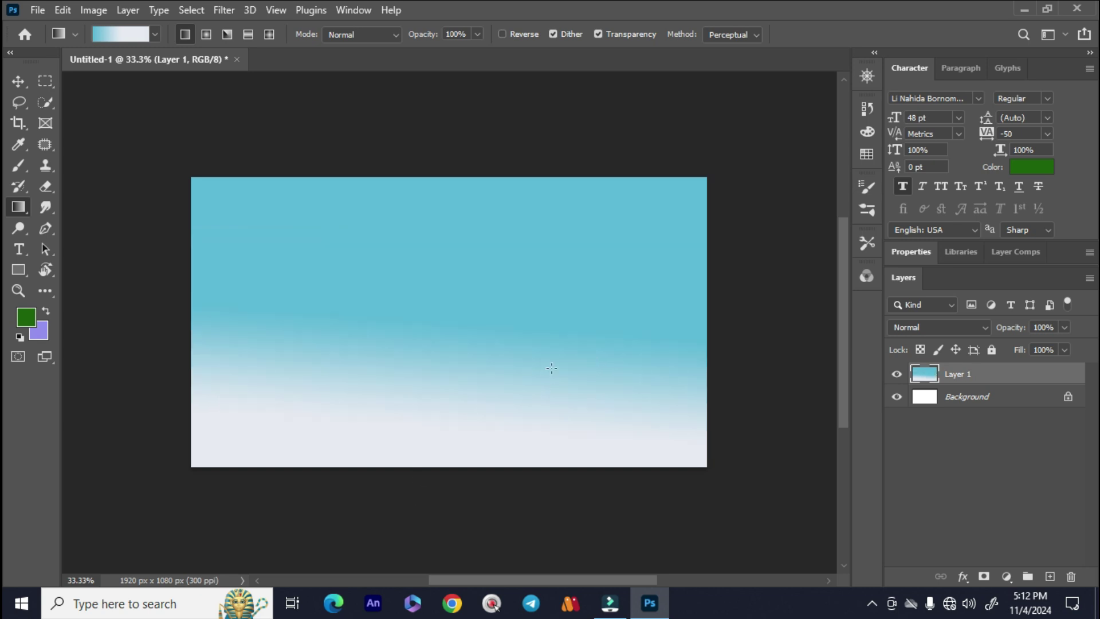
# Choose the Soft Patch Cloud brush from the [JujuArts] Cloud Brushes 2 set
pyautogui.press('b')
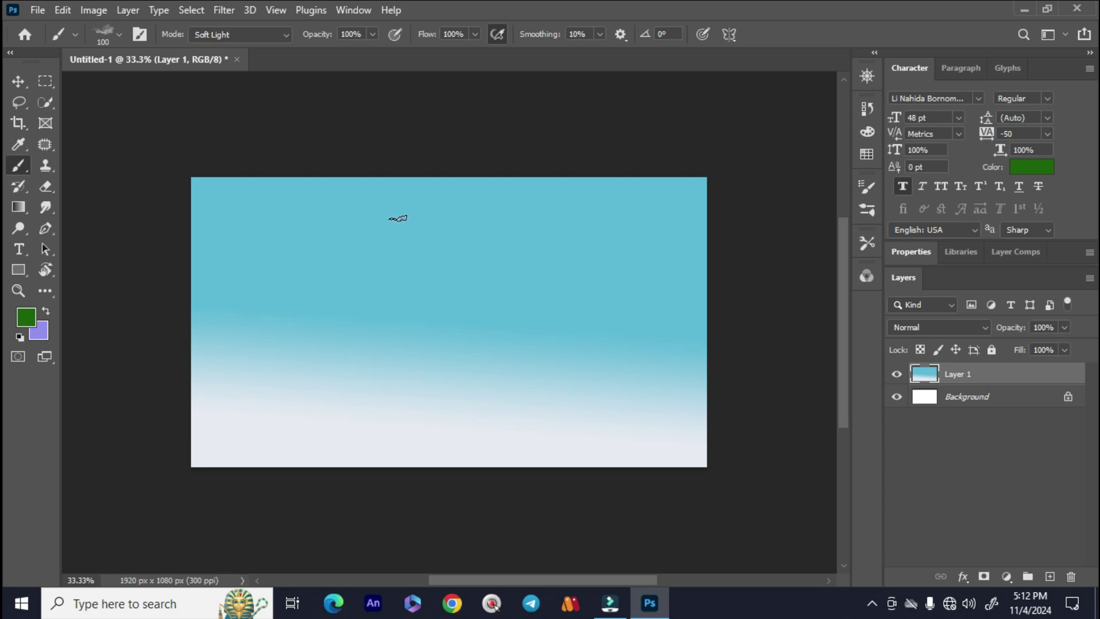
pyautogui.click(139, 33)
pyautogui.click(140, 34)
pyautogui.click(139, 34)
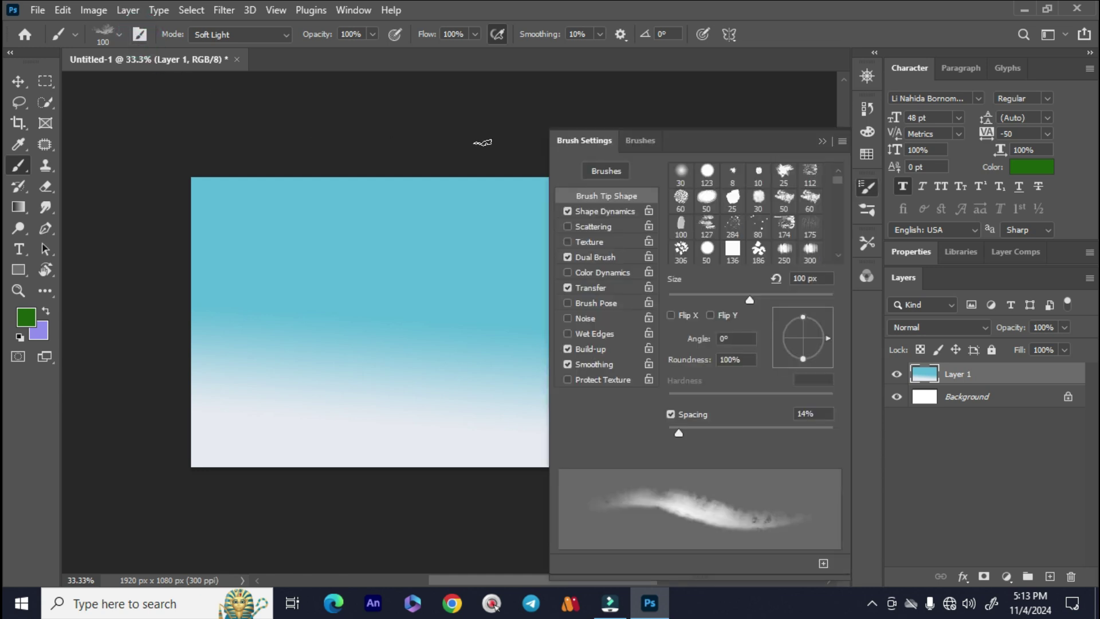
pyautogui.click(640, 141)
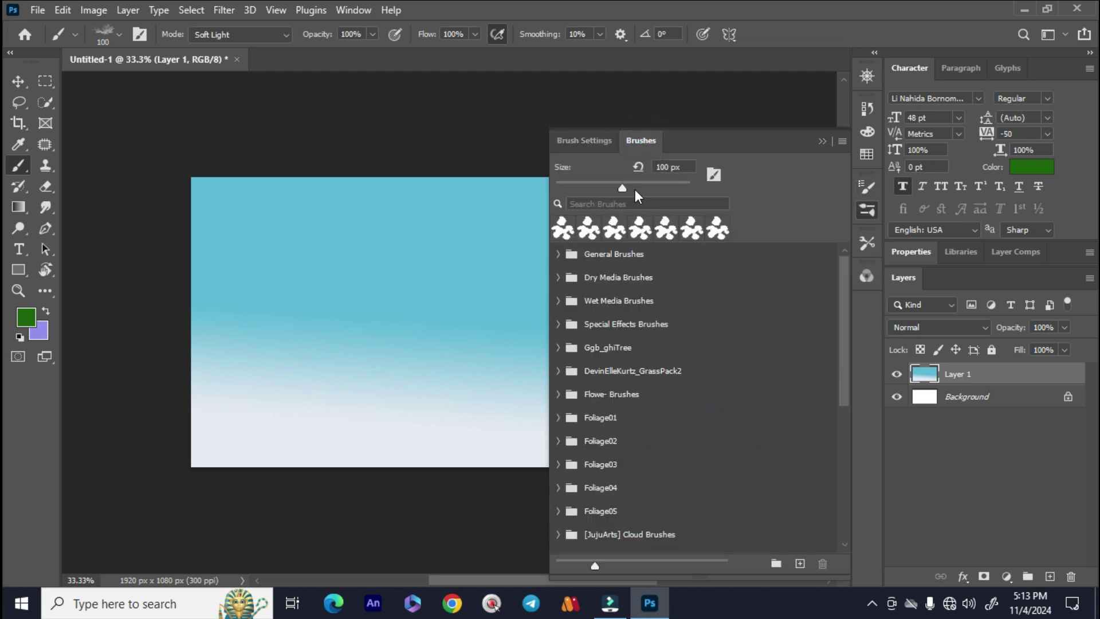
pyautogui.moveTo(845, 348); pyautogui.dragTo(844, 445)
pyautogui.scroll(-1, 801, 438)
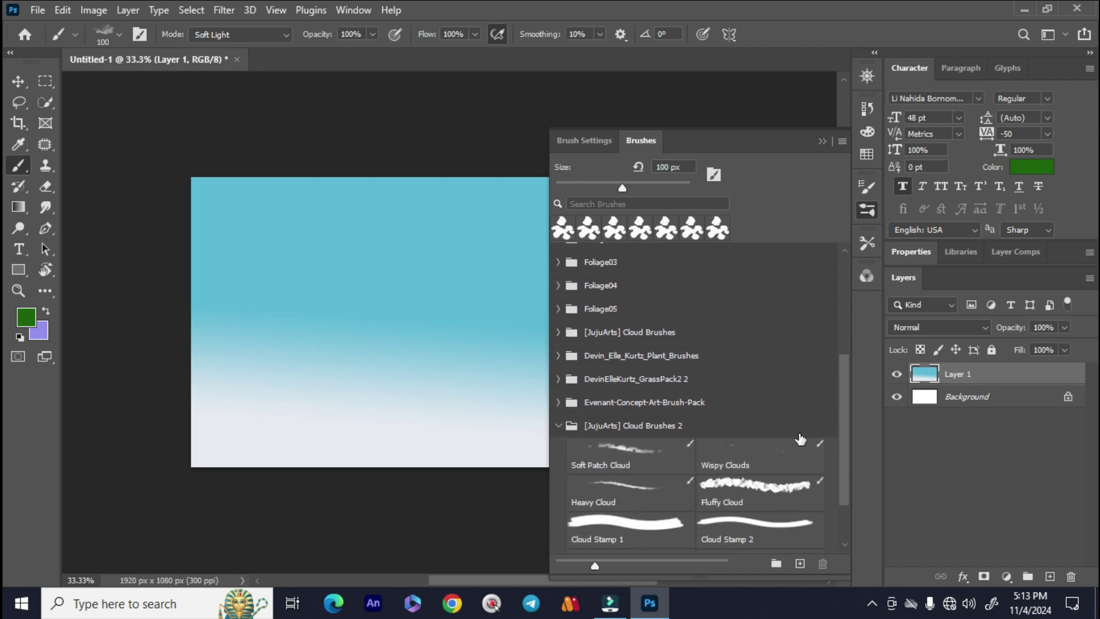
pyautogui.click(632, 452)
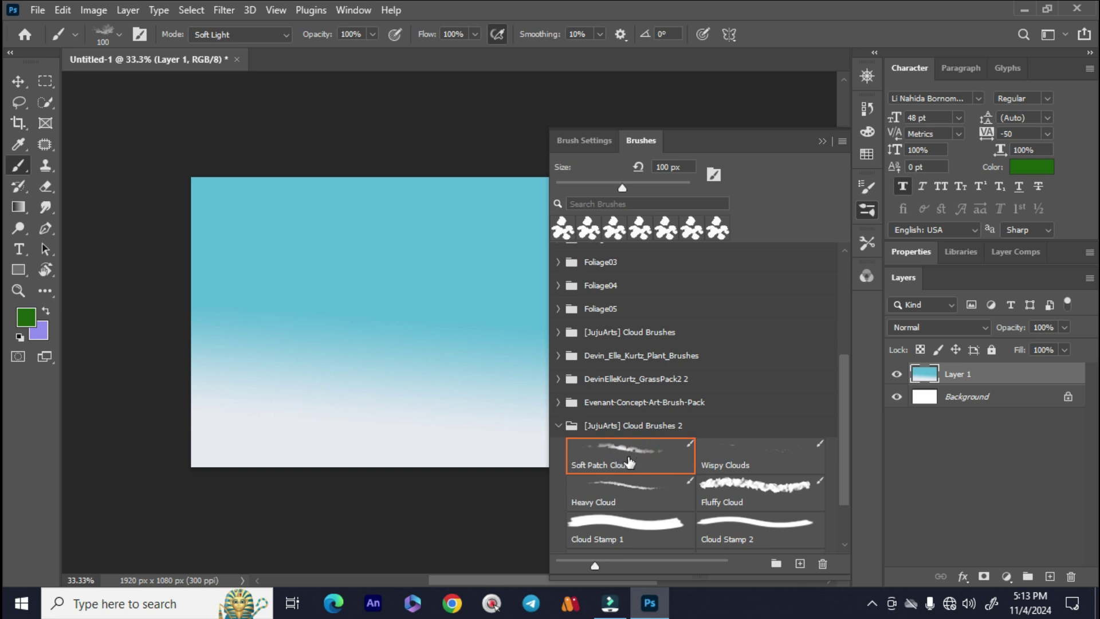
pyautogui.click(821, 141)
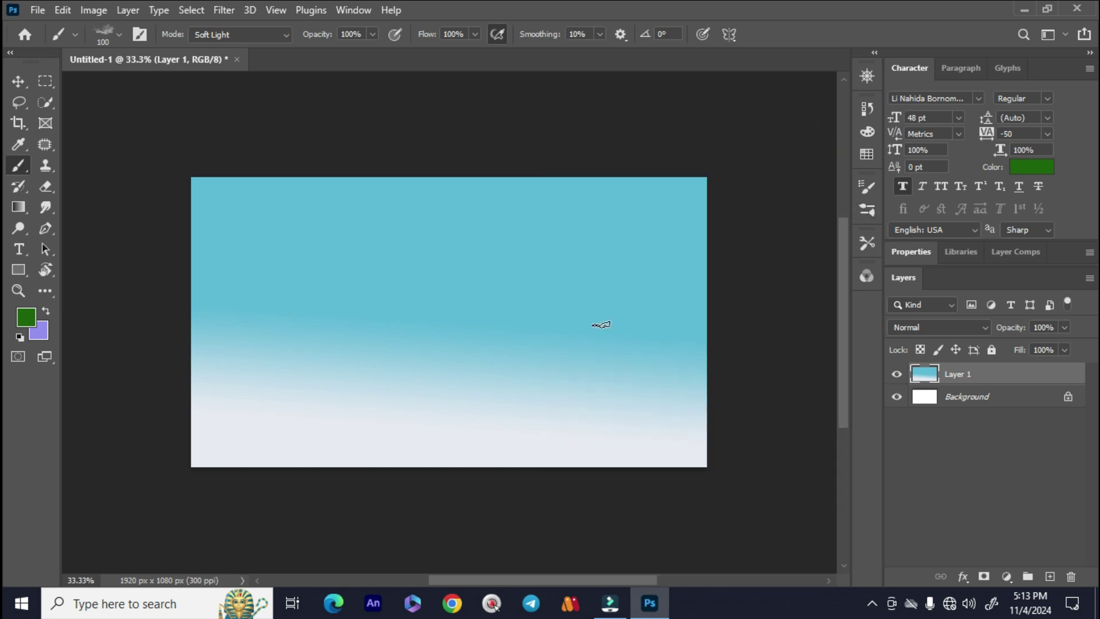
# Set the foreground colour to white, ffffff
pyautogui.click(27, 316)
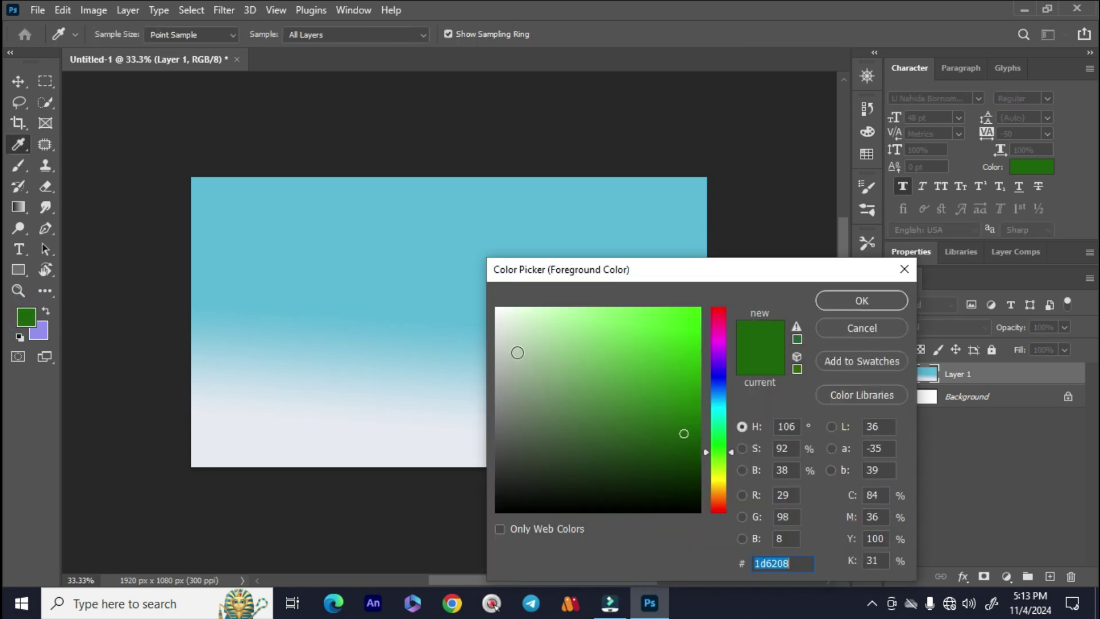
pyautogui.moveTo(724, 430); pyautogui.dragTo(716, 404)
pyautogui.moveTo(526, 319); pyautogui.dragTo(486, 304)
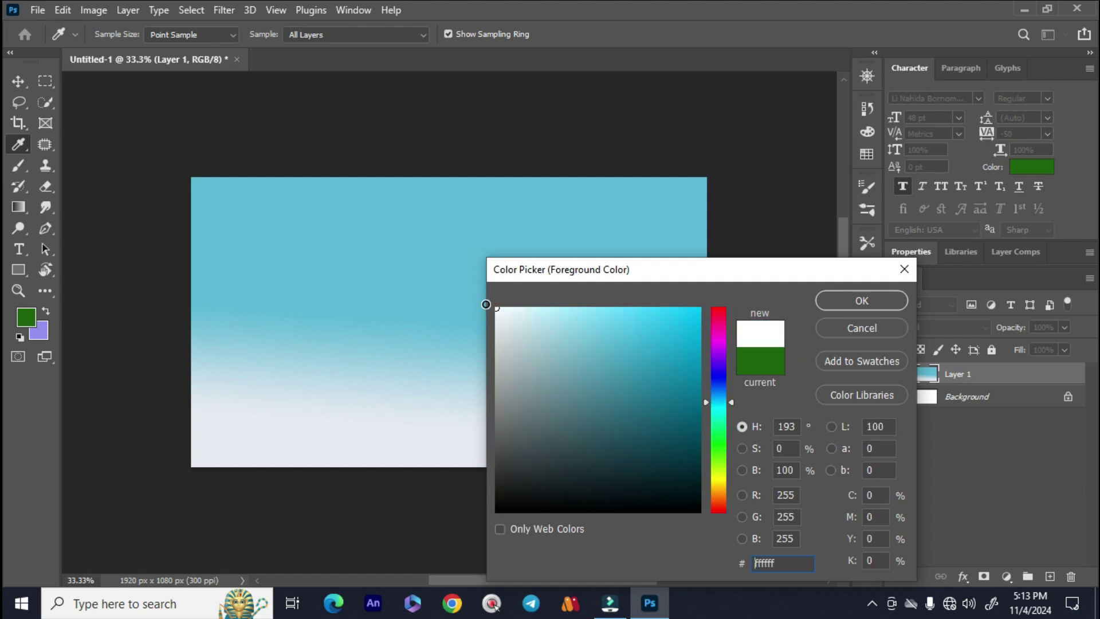
pyautogui.click(859, 299)
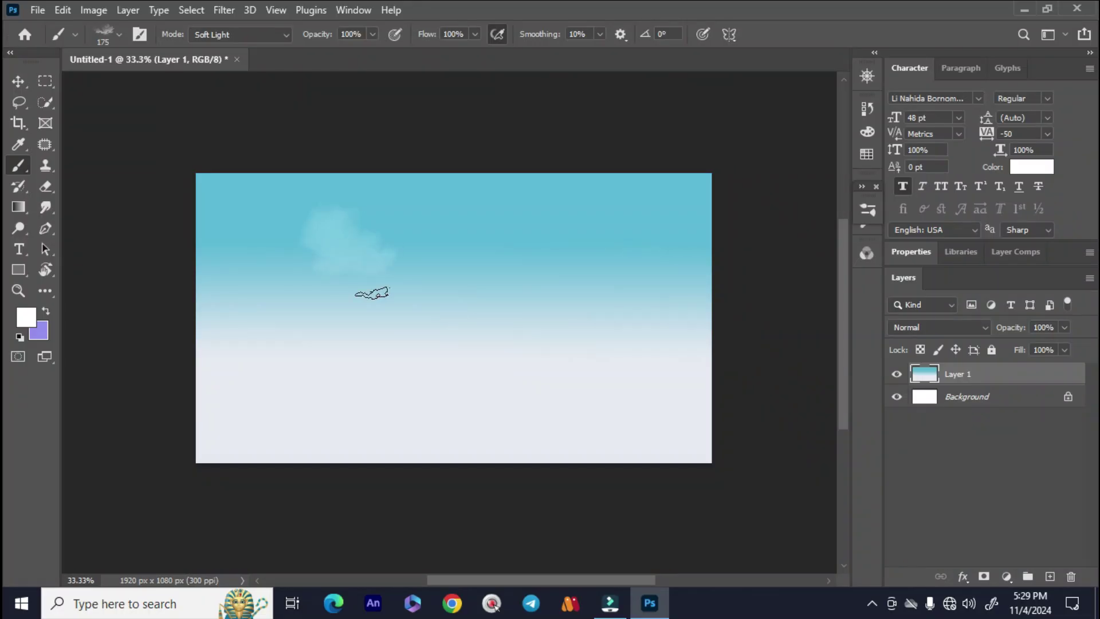
# Paint soft white clouds over the left and centre of the sky and along its upper edge with the 175 px brush
pyautogui.moveTo(369, 290)
pyautogui.mouseDown()
pyautogui.moveTo(295, 271)
pyautogui.moveTo(342, 301)
pyautogui.moveTo(300, 292)
pyautogui.moveTo(329, 249)
pyautogui.mouseUp()
pyautogui.moveTo(395, 287)
pyautogui.mouseDown()
pyautogui.moveTo(355, 319)
pyautogui.moveTo(299, 332)
pyautogui.moveTo(323, 262)
pyautogui.mouseUp()
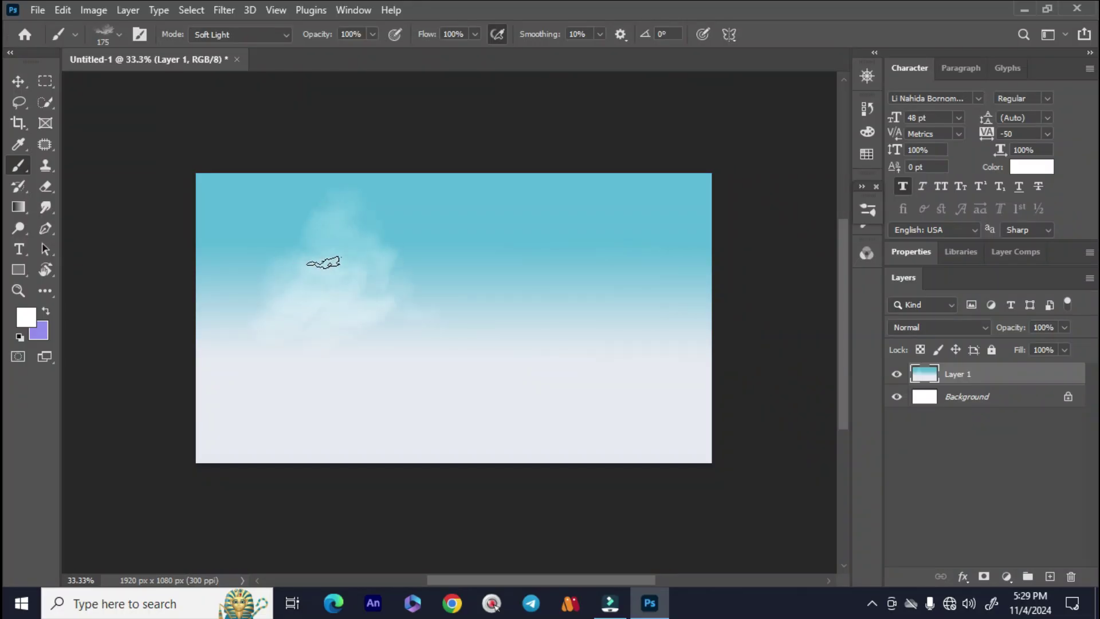
pyautogui.moveTo(520, 316)
pyautogui.mouseDown()
pyautogui.moveTo(496, 296)
pyautogui.moveTo(519, 247)
pyautogui.moveTo(568, 282)
pyautogui.moveTo(453, 256)
pyautogui.mouseUp()
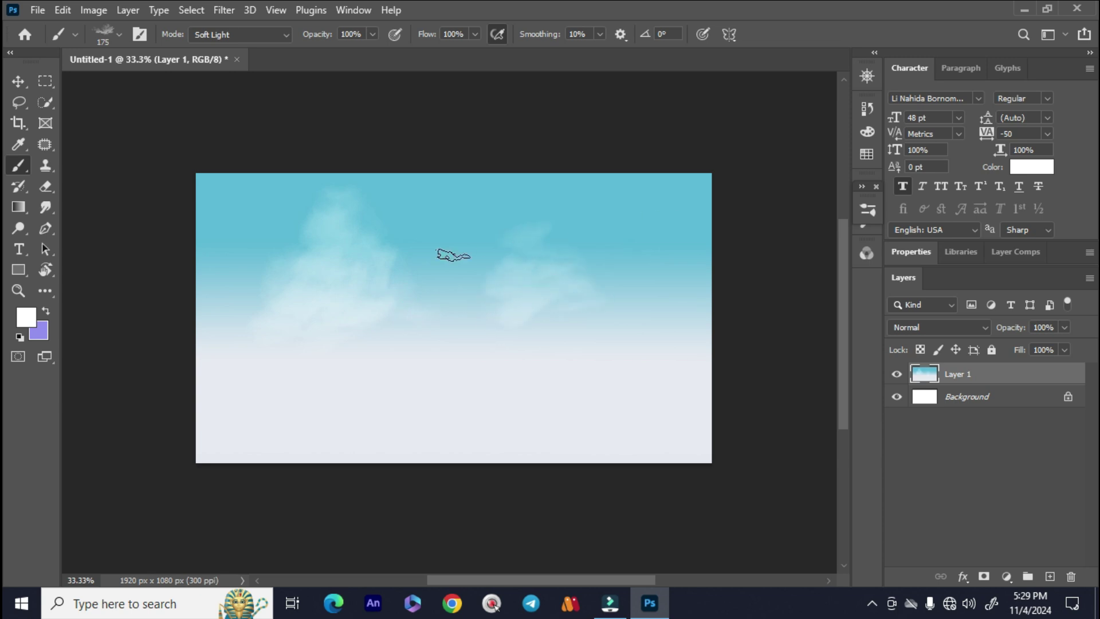
pyautogui.moveTo(424, 205); pyautogui.dragTo(495, 194)
pyautogui.moveTo(304, 206)
pyautogui.mouseDown()
pyautogui.moveTo(211, 201)
pyautogui.moveTo(223, 211)
pyautogui.moveTo(275, 194)
pyautogui.moveTo(259, 213)
pyautogui.mouseUp()
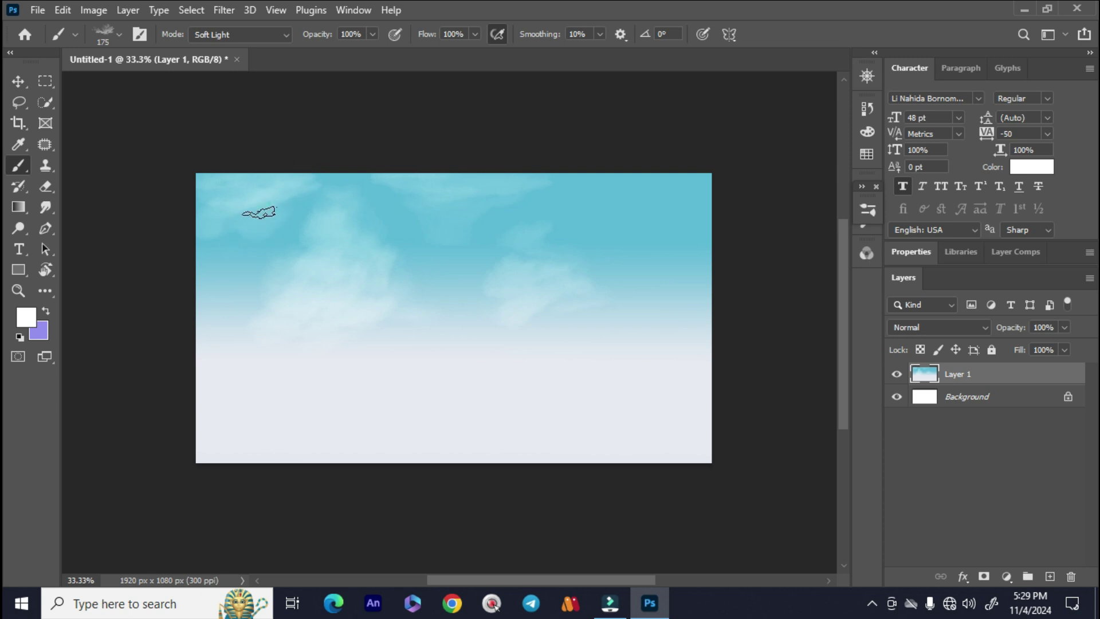
# Paint more soft white clouds along the right side of the sky and in the pale lower-left area
pyautogui.moveTo(626, 194)
pyautogui.mouseDown()
pyautogui.moveTo(695, 189)
pyautogui.moveTo(578, 186)
pyautogui.mouseUp()
pyautogui.moveTo(621, 342); pyautogui.dragTo(680, 372)
pyautogui.moveTo(661, 186)
pyautogui.mouseDown()
pyautogui.moveTo(682, 214)
pyautogui.moveTo(619, 193)
pyautogui.mouseUp()
pyautogui.moveTo(648, 266)
pyautogui.mouseDown()
pyautogui.moveTo(677, 279)
pyautogui.moveTo(624, 259)
pyautogui.mouseUp()
pyautogui.moveTo(626, 248)
pyautogui.mouseDown()
pyautogui.moveTo(615, 246)
pyautogui.moveTo(662, 244)
pyautogui.mouseUp()
pyautogui.moveTo(641, 280); pyautogui.dragTo(695, 319)
pyautogui.moveTo(332, 379); pyautogui.dragTo(312, 395)
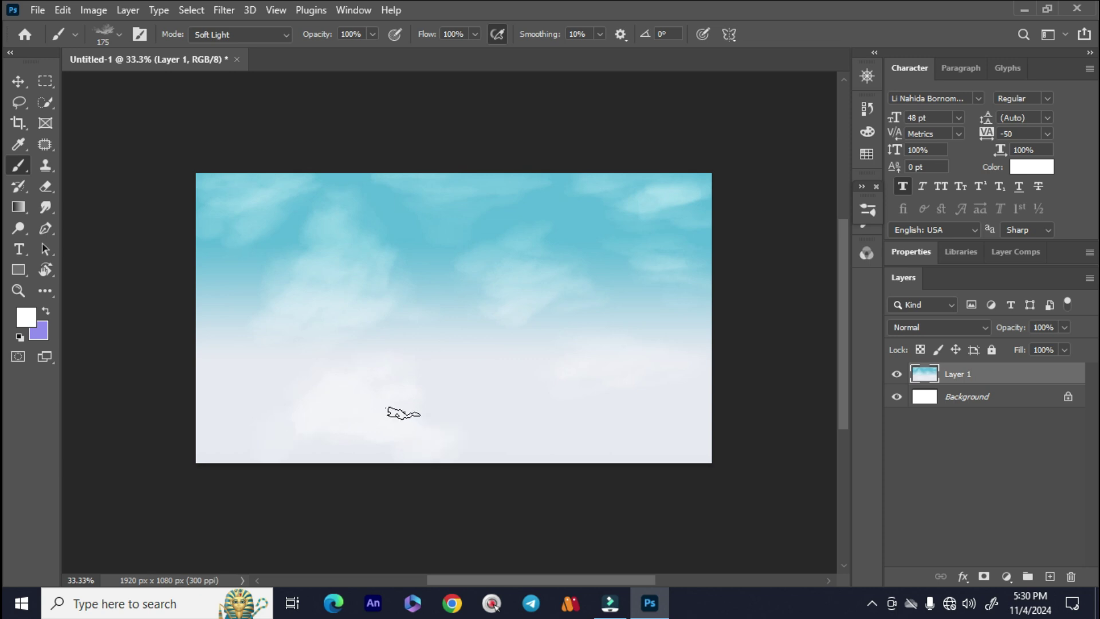
# Reduce the cloud brush to 100 px and add small white cloud details across the sky
pyautogui.press('[')
pyautogui.press('[')
pyautogui.press('[')
pyautogui.click(420, 308)
pyautogui.click(431, 321)
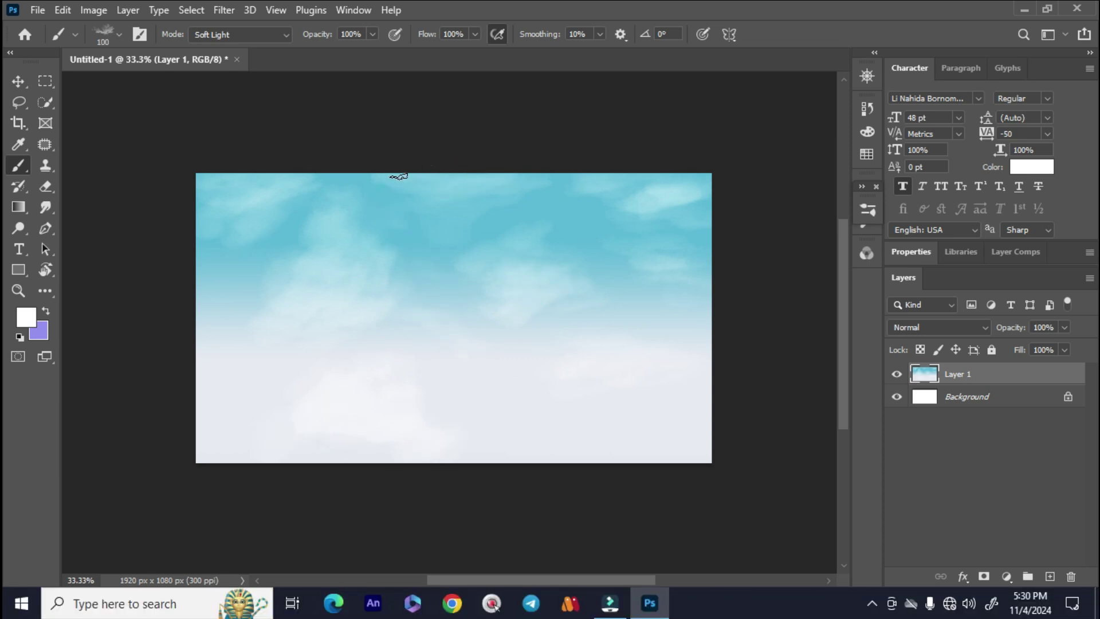
pyautogui.click(635, 195)
pyautogui.click(621, 418)
# Set the foreground colour to a light grey-blue and dab cloud shading in the lower-right sky
pyautogui.click(34, 319)
pyautogui.click(510, 339)
pyautogui.click(862, 300)
pyautogui.click(584, 441)
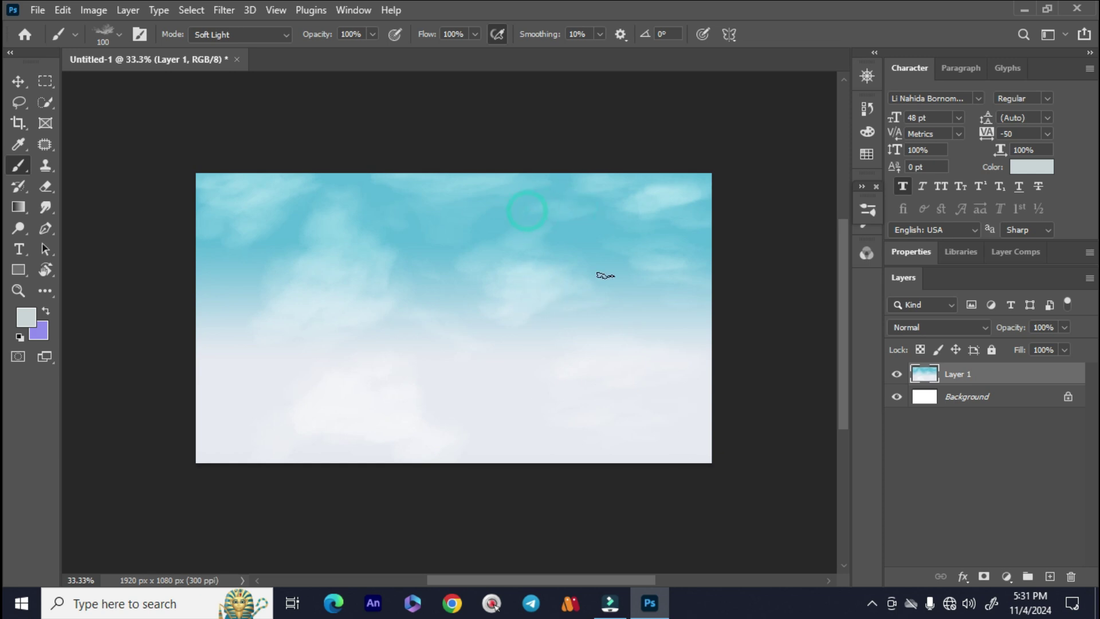
# Set the foreground colour to the medium grey 737c7f
pyautogui.click(343, 389)
pyautogui.click(516, 410)
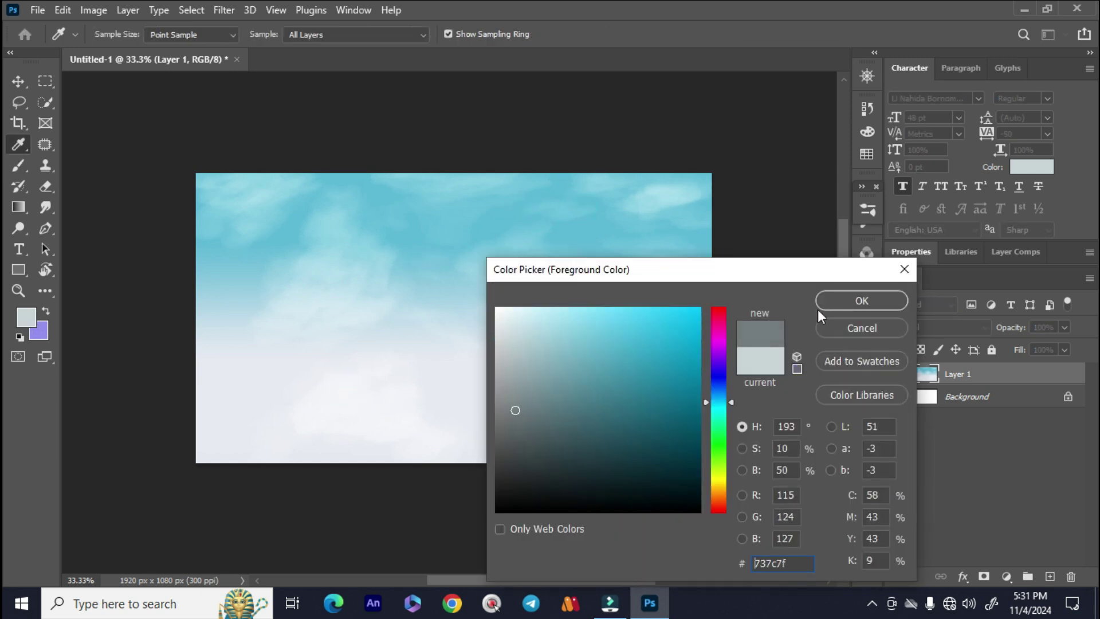
pyautogui.click(861, 300)
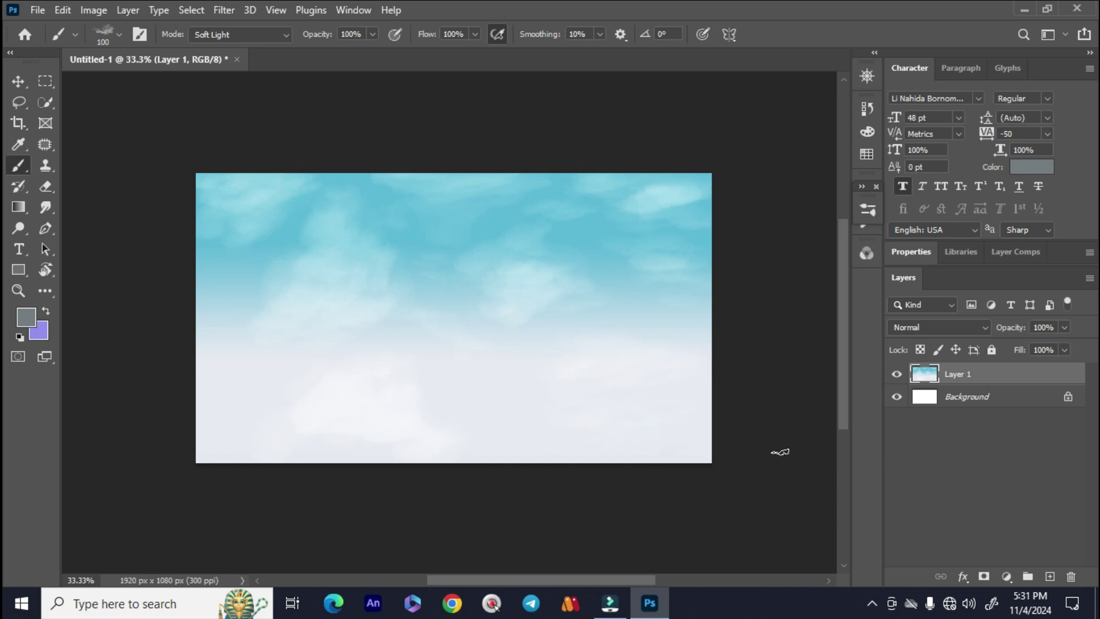
# Save the document to the Desktop as a Photoshop file named Untitled-7
pyautogui.click(37, 10)
pyautogui.click(74, 205)
pyautogui.click(71, 216)
pyautogui.click(951, 559)
pyautogui.press('Return')
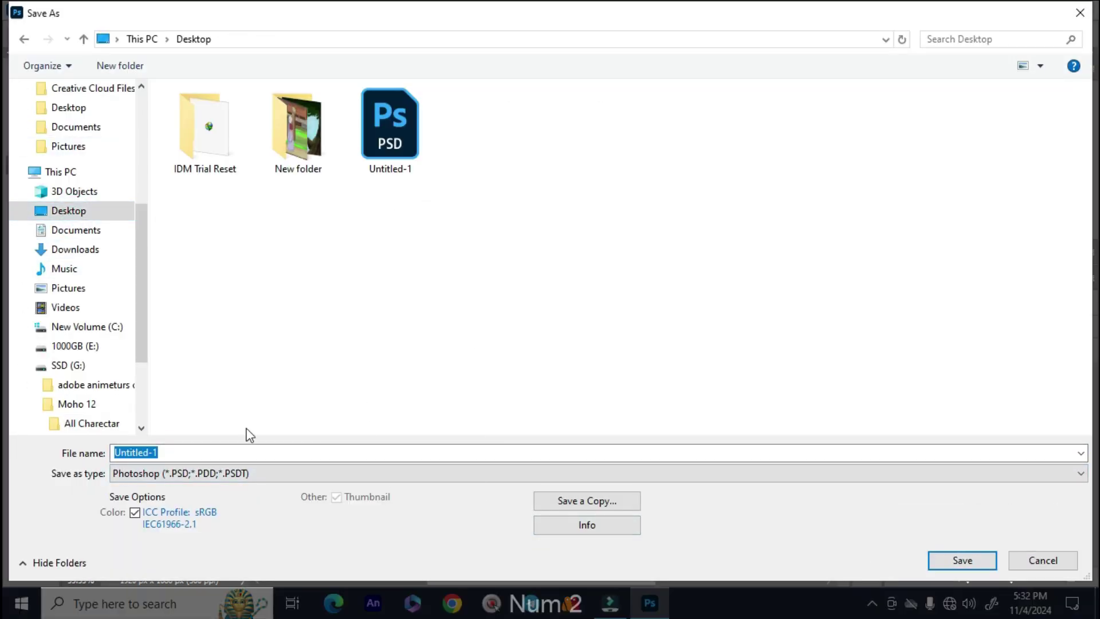
pyautogui.click(154, 453)
pyautogui.write('7')
pyautogui.press('Return')
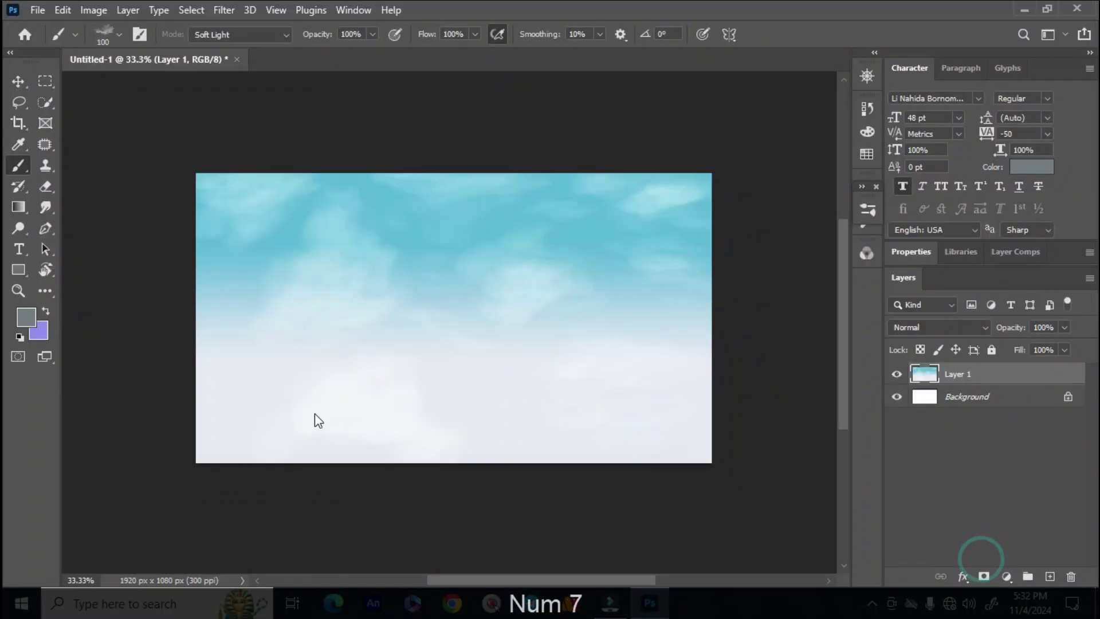
# With Layer 1 locked, add a new layer above it and set the foreground colour to a dark olive brown
pyautogui.click(1050, 576)
pyautogui.click(26, 316)
pyautogui.click(718, 481)
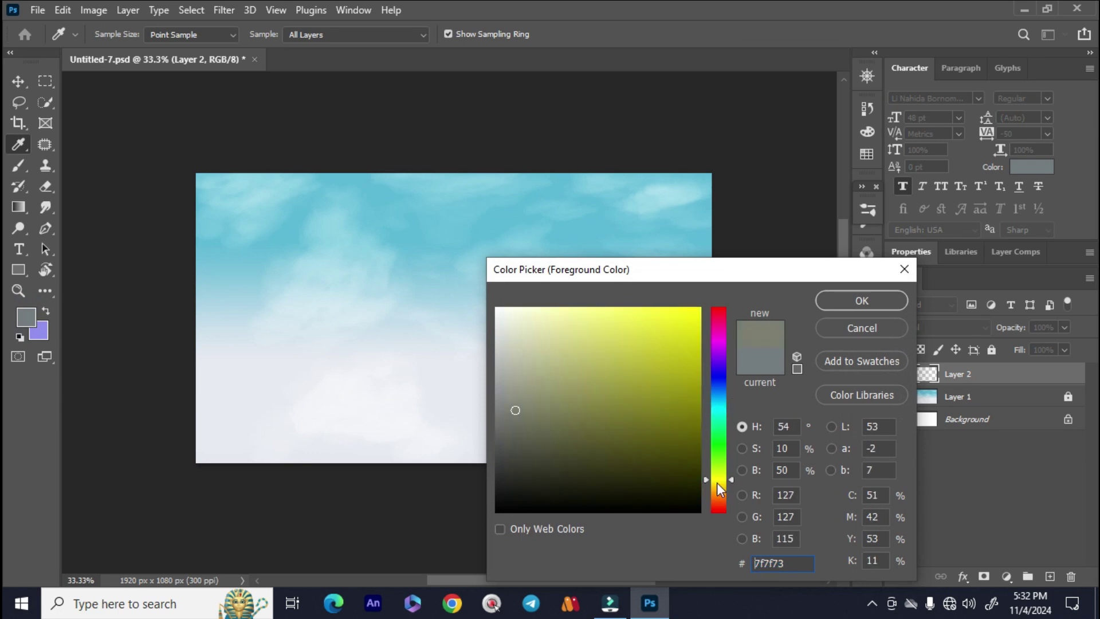
pyautogui.moveTo(720, 489); pyautogui.dragTo(720, 485)
pyautogui.click(631, 435)
pyautogui.click(868, 310)
pyautogui.press('b')
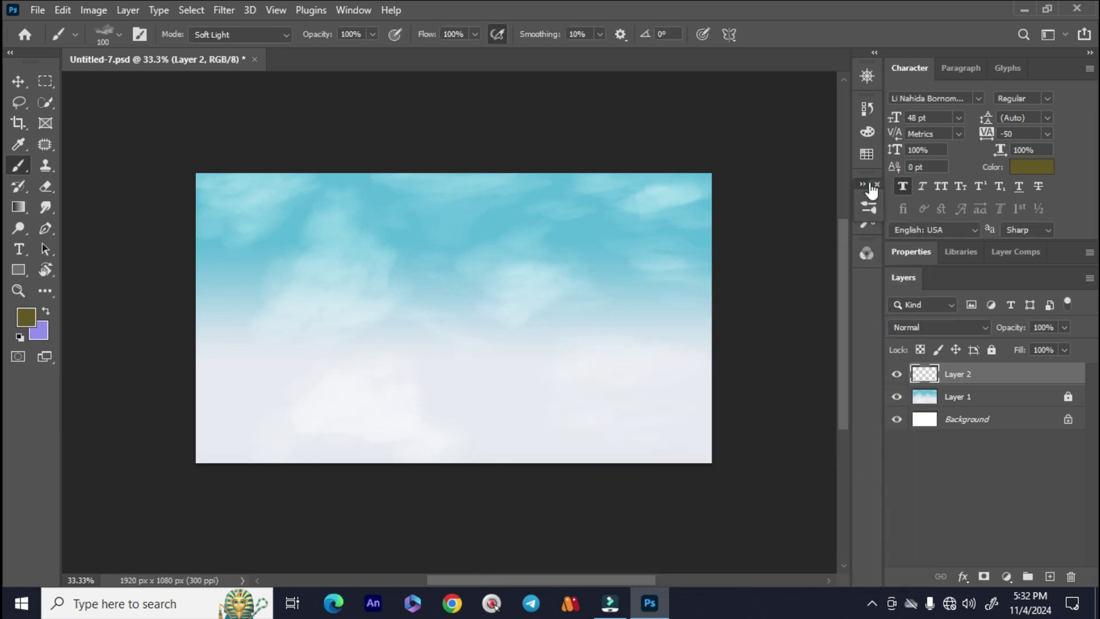
# Choose a hard square brush from the brush presets and reduce its size to 70 px
pyautogui.click(866, 292)
pyautogui.moveTo(842, 424); pyautogui.dragTo(847, 341)
pyautogui.click(587, 303)
pyautogui.click(629, 331)
pyautogui.click(468, 405)
pyautogui.press('[')
pyautogui.press('[')
pyautogui.press('[')
pyautogui.press('[')
pyautogui.press('[')
pyautogui.press('[')
pyautogui.press('[')
pyautogui.press('[')
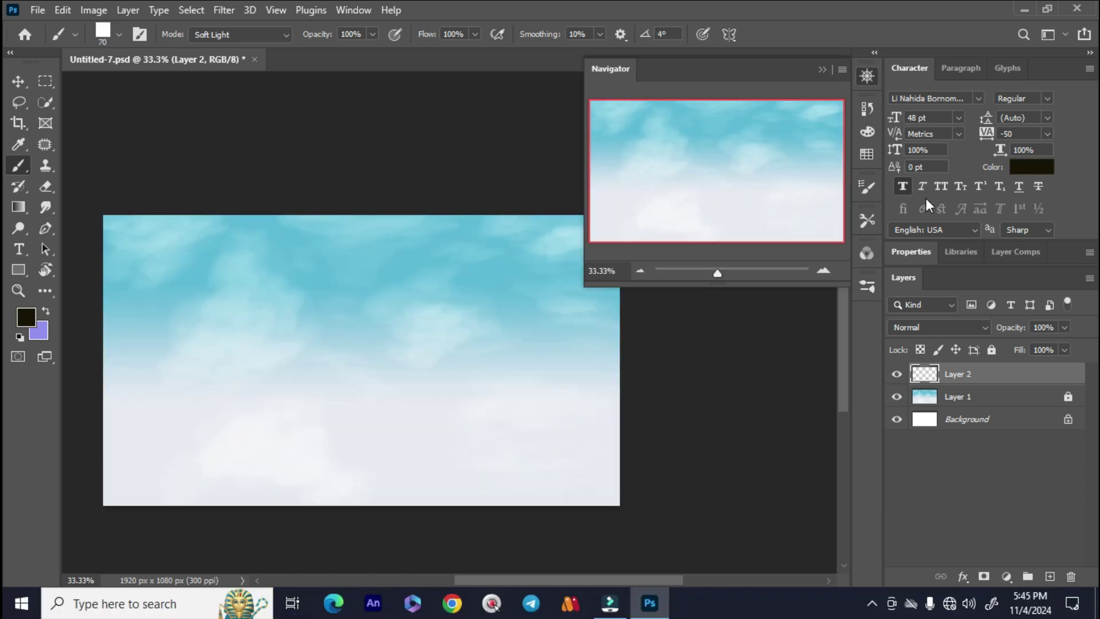
# Paint a curved dark brown tree trunk from the canvas's top edge to its bottom edge, filling it with a 100 px brush
pyautogui.moveTo(458, 217)
pyautogui.mouseDown()
pyautogui.moveTo(345, 402)
pyautogui.moveTo(466, 258)
pyautogui.mouseUp()
pyautogui.moveTo(491, 216)
pyautogui.mouseDown()
pyautogui.moveTo(504, 265)
pyautogui.moveTo(426, 505)
pyautogui.moveTo(415, 360)
pyautogui.moveTo(297, 506)
pyautogui.moveTo(412, 418)
pyautogui.moveTo(478, 228)
pyautogui.moveTo(488, 234)
pyautogui.moveTo(424, 355)
pyautogui.moveTo(481, 312)
pyautogui.moveTo(438, 327)
pyautogui.moveTo(377, 386)
pyautogui.moveTo(321, 481)
pyautogui.moveTo(405, 422)
pyautogui.moveTo(412, 504)
pyautogui.moveTo(418, 449)
pyautogui.mouseUp()
pyautogui.press(']')
pyautogui.press(']')
pyautogui.press(']')
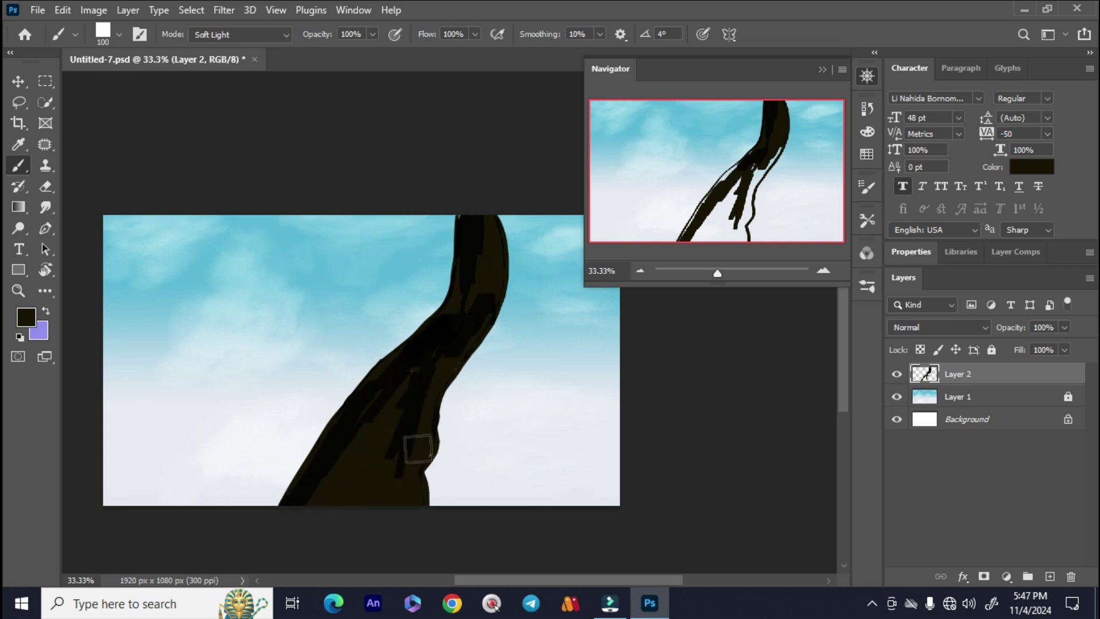
pyautogui.moveTo(387, 377)
pyautogui.mouseDown()
pyautogui.moveTo(221, 326)
pyautogui.moveTo(295, 366)
pyautogui.moveTo(341, 374)
pyautogui.moveTo(321, 487)
pyautogui.mouseUp()
pyautogui.hotkey('ctrl', 'z')
# Paint a large dark branch reaching from the trunk toward the upper left of the canvas
pyautogui.moveTo(133, 268); pyautogui.dragTo(206, 311)
pyautogui.press('[')
pyautogui.press('[')
pyautogui.press('[')
# Trim the edges of the large left branch with a smaller eraser
pyautogui.hotkey('ctrl', 'space')
pyautogui.press('e')
pyautogui.press('[')
pyautogui.press('[')
pyautogui.press('[')
pyautogui.press('[')
pyautogui.press('[')
pyautogui.press('[')
pyautogui.press('[')
pyautogui.press('[')
pyautogui.moveTo(417, 412); pyautogui.dragTo(220, 292)
pyautogui.hotkey('ctrl', '-')
pyautogui.hotkey('ctrl', '-')
pyautogui.hotkey('ctrl', '-')
pyautogui.moveTo(394, 321)
pyautogui.mouseDown()
pyautogui.moveTo(349, 360)
pyautogui.moveTo(180, 227)
pyautogui.moveTo(272, 326)
pyautogui.moveTo(348, 384)
pyautogui.moveTo(394, 338)
pyautogui.mouseUp()
# Paint thinner offshoots on the left branch with a smaller brush
pyautogui.press('b')
pyautogui.press('[')
pyautogui.press('[')
pyautogui.press('[')
pyautogui.press('[')
pyautogui.press('[')
pyautogui.moveTo(265, 273); pyautogui.dragTo(119, 156)
pyautogui.moveTo(345, 340)
pyautogui.mouseDown()
pyautogui.moveTo(375, 326)
pyautogui.moveTo(136, 345)
pyautogui.mouseUp()
# Paint the thin horizontal branch extending from the left limb to the canvas's left edge
pyautogui.hotkey('ctrl', '-')
pyautogui.hotkey('ctrl', '-')
pyautogui.hotkey('ctrl', '-')
pyautogui.press('space')
pyautogui.moveTo(398, 364)
pyautogui.mouseDown()
pyautogui.moveTo(346, 341)
pyautogui.moveTo(352, 222)
pyautogui.mouseUp()
pyautogui.press('z')
pyautogui.moveTo(390, 305); pyautogui.dragTo(435, 305)
pyautogui.press('space')
pyautogui.moveTo(334, 329); pyautogui.dragTo(401, 328)
pyautogui.press('b')
pyautogui.moveTo(180, 318)
pyautogui.mouseDown()
pyautogui.moveTo(388, 325)
pyautogui.moveTo(363, 307)
pyautogui.mouseUp()
# Set the eraser's smoothing to 0% and taper the tips of the left branches
pyautogui.press('e')
pyautogui.press('space')
pyautogui.moveTo(249, 305)
pyautogui.mouseDown()
pyautogui.moveTo(241, 281)
pyautogui.moveTo(178, 310)
pyautogui.mouseUp()
pyautogui.hotkey('ctrl', 'z')
pyautogui.click(534, 34)
pyautogui.moveTo(520, 53); pyautogui.dragTo(509, 53)
pyautogui.moveTo(258, 310); pyautogui.dragTo(175, 305)
pyautogui.hotkey('ctrl', 'z')
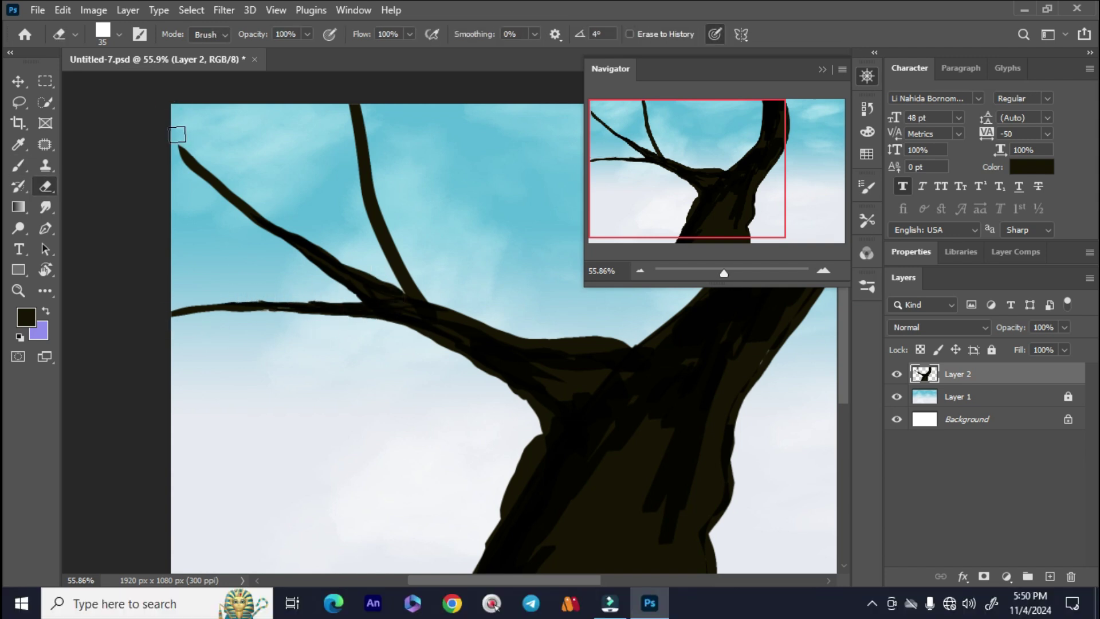
pyautogui.moveTo(177, 137); pyautogui.dragTo(224, 171)
# Paint thin forked twigs on the upper left branches and around the horizontal left branch
pyautogui.press('b')
pyautogui.moveTo(404, 270)
pyautogui.mouseDown()
pyautogui.moveTo(435, 311)
pyautogui.moveTo(415, 327)
pyautogui.mouseUp()
pyautogui.press('space')
pyautogui.moveTo(351, 195)
pyautogui.mouseDown()
pyautogui.moveTo(395, 129)
pyautogui.moveTo(396, 156)
pyautogui.mouseUp()
pyautogui.hotkey('ctrl', 'z')
pyautogui.moveTo(342, 155); pyautogui.dragTo(313, 131)
pyautogui.hotkey('ctrl', 'z')
pyautogui.moveTo(252, 175)
pyautogui.mouseDown()
pyautogui.moveTo(297, 257)
pyautogui.moveTo(258, 182)
pyautogui.mouseUp()
pyautogui.hotkey('ctrl', 'z')
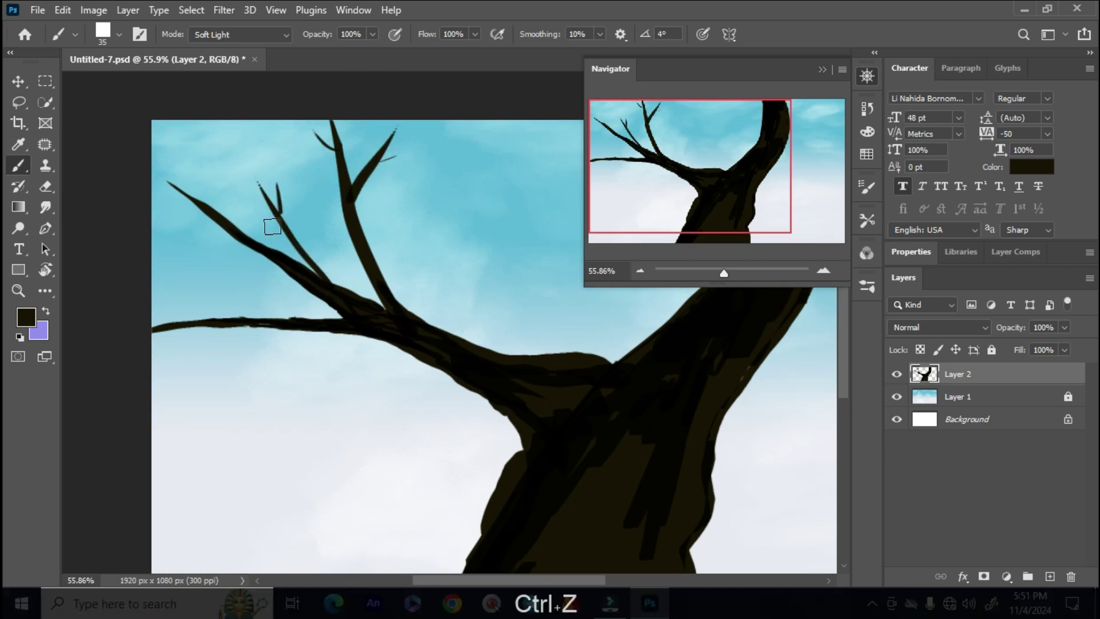
pyautogui.moveTo(302, 330); pyautogui.dragTo(213, 376)
pyautogui.hotkey('ctrl', 'z')
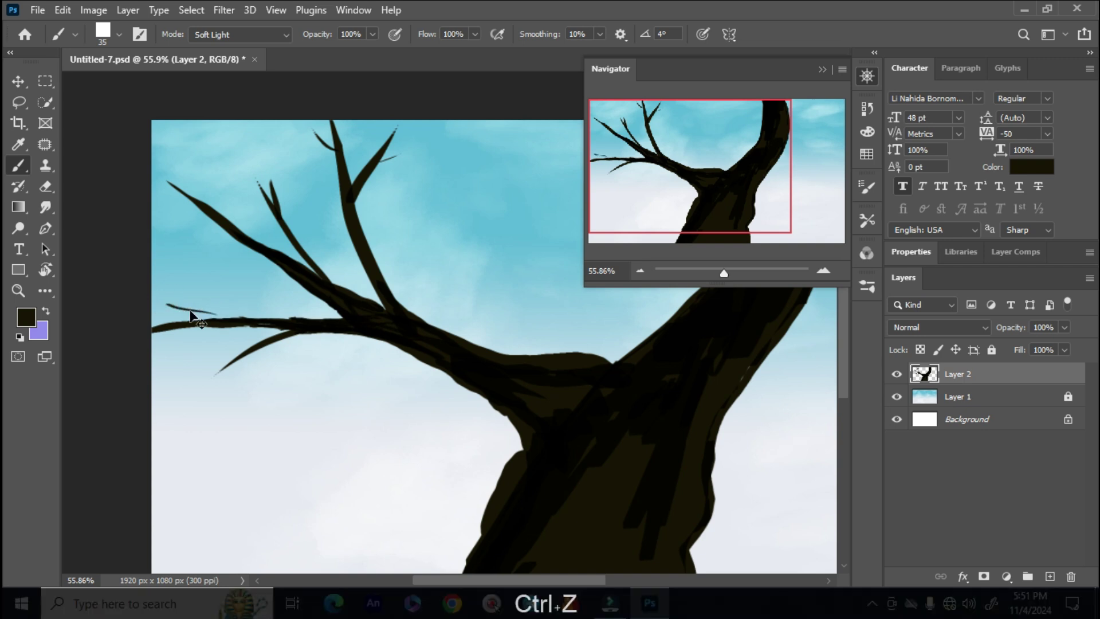
# Paint a branch rising from the trunk toward the canvas's right edge
pyautogui.hotkey('ctrl', '-')
pyautogui.hotkey('ctrl', '-')
pyautogui.hotkey('ctrl', '-')
pyautogui.moveTo(560, 409); pyautogui.dragTo(391, 440)
pyautogui.moveTo(409, 372); pyautogui.dragTo(532, 313)
pyautogui.moveTo(405, 395)
pyautogui.mouseDown()
pyautogui.moveTo(532, 331)
pyautogui.moveTo(532, 318)
pyautogui.mouseUp()
pyautogui.hotkey('ctrl', 'z')
# Thicken and smooth the right branch where it leaves the trunk, and save the document
pyautogui.press('z')
pyautogui.moveTo(424, 361)
pyautogui.mouseDown()
pyautogui.moveTo(393, 375)
pyautogui.moveTo(435, 372)
pyautogui.moveTo(567, 299)
pyautogui.mouseUp()
pyautogui.moveTo(485, 349)
pyautogui.mouseDown()
pyautogui.moveTo(397, 395)
pyautogui.moveTo(530, 327)
pyautogui.moveTo(425, 372)
pyautogui.mouseUp()
pyautogui.moveTo(504, 321)
pyautogui.mouseDown()
pyautogui.moveTo(426, 372)
pyautogui.moveTo(478, 341)
pyautogui.mouseUp()
pyautogui.moveTo(288, 421); pyautogui.dragTo(403, 372)
pyautogui.hotkey('ctrl', 's')
# Trim the right branch with the eraser and paint a thin twig splitting off beneath it
pyautogui.press('e')
pyautogui.moveTo(537, 315)
pyautogui.mouseDown()
pyautogui.moveTo(481, 356)
pyautogui.moveTo(330, 429)
pyautogui.moveTo(346, 405)
pyautogui.moveTo(485, 329)
pyautogui.mouseUp()
pyautogui.press('b')
pyautogui.press('b')
pyautogui.moveTo(421, 376); pyautogui.dragTo(512, 351)
pyautogui.moveTo(512, 352); pyautogui.dragTo(434, 373)
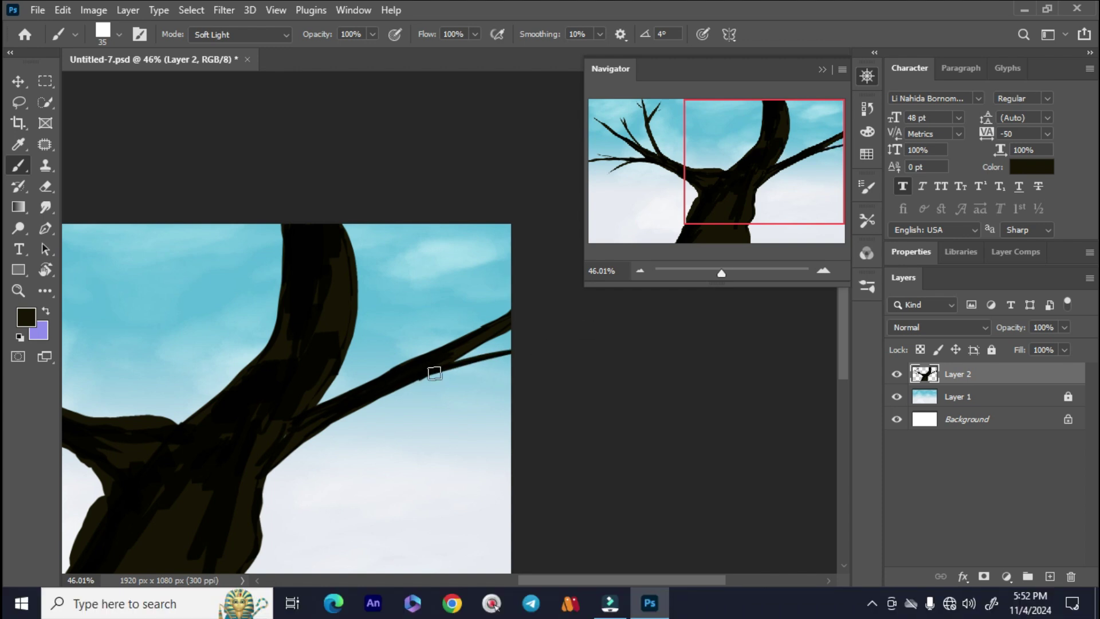
# Move the tree layer to the right so the trunk sits closer to the canvas's right edge
pyautogui.press('space')
pyautogui.moveTo(147, 443); pyautogui.dragTo(294, 413)
pyautogui.moveTo(203, 381); pyautogui.dragTo(224, 387)
pyautogui.hotkey('ctrl', '-')
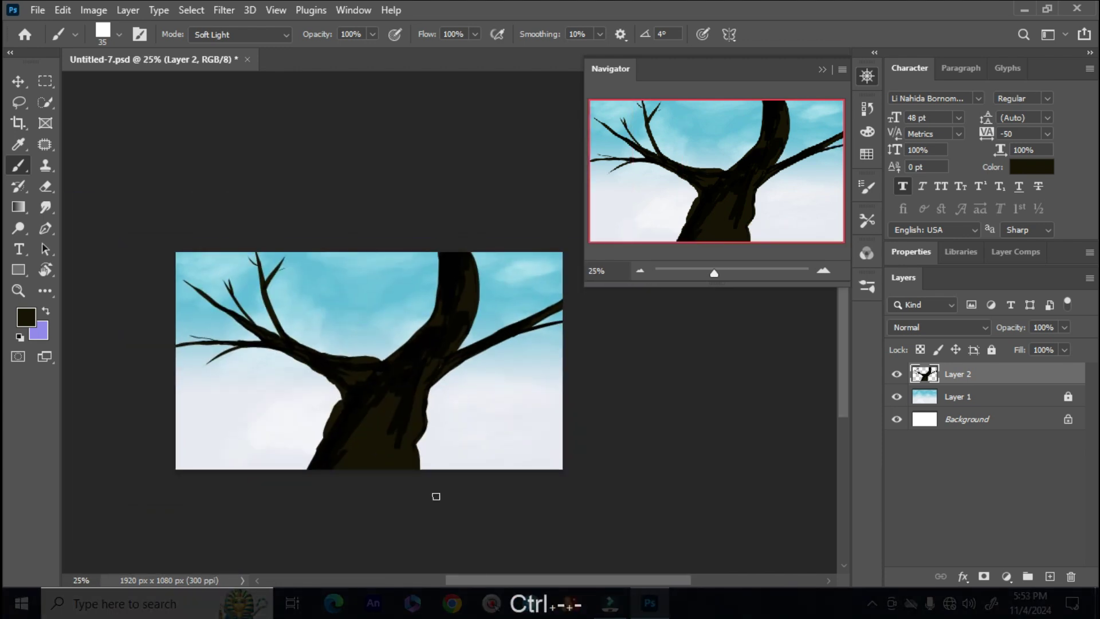
pyautogui.click(328, 431)
pyautogui.press('v')
pyautogui.moveTo(357, 432); pyautogui.dragTo(425, 432)
pyautogui.press('space')
pyautogui.moveTo(508, 372); pyautogui.dragTo(464, 387)
pyautogui.press('b')
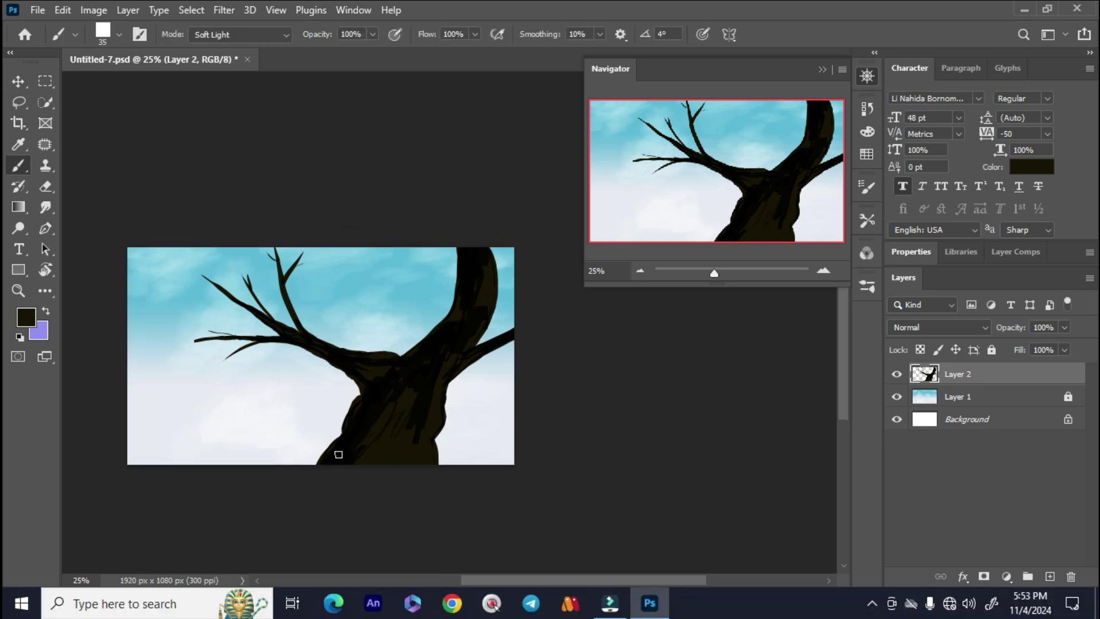
# Save the document and touch up the lower trunk with a dark stroke
pyautogui.hotkey('ctrl', 'space')
pyautogui.moveTo(389, 369); pyautogui.dragTo(619, 430)
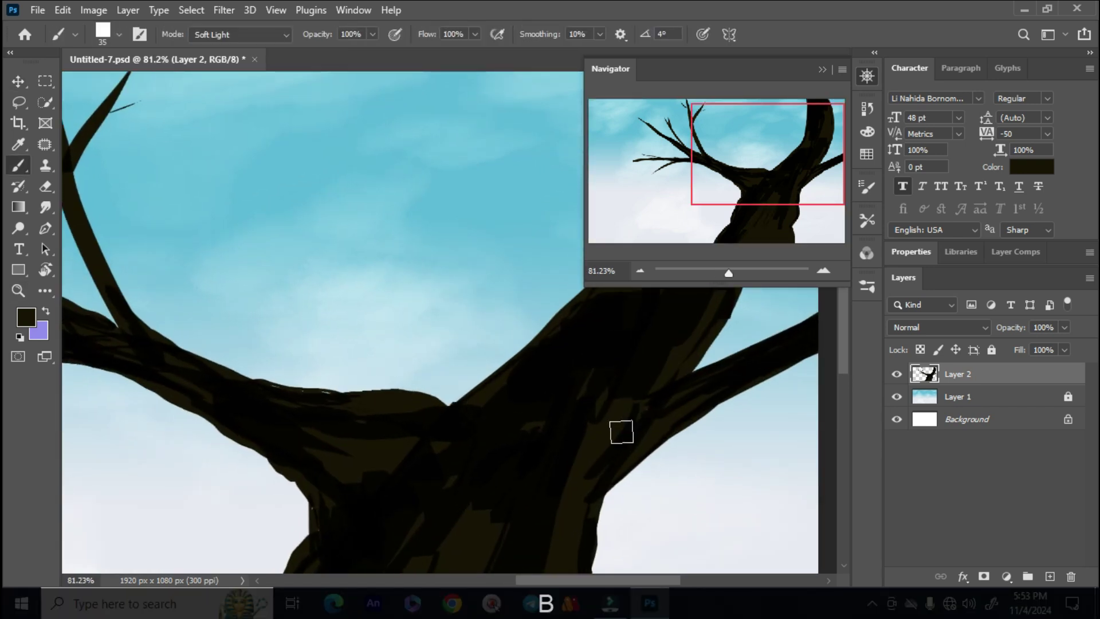
pyautogui.hotkey('ctrl', 's')
pyautogui.hotkey('ctrl', '-')
pyautogui.hotkey('ctrl', '-')
pyautogui.hotkey('ctrl', '-')
pyautogui.moveTo(464, 453); pyautogui.dragTo(431, 489)
pyautogui.press('space')
pyautogui.moveTo(501, 393)
pyautogui.mouseDown()
pyautogui.moveTo(457, 393)
pyautogui.moveTo(476, 402)
pyautogui.mouseUp()
pyautogui.press('space')
# Select the whole tree with the Quick Selection tool and set the painting colour to a medium brown
pyautogui.click(47, 103)
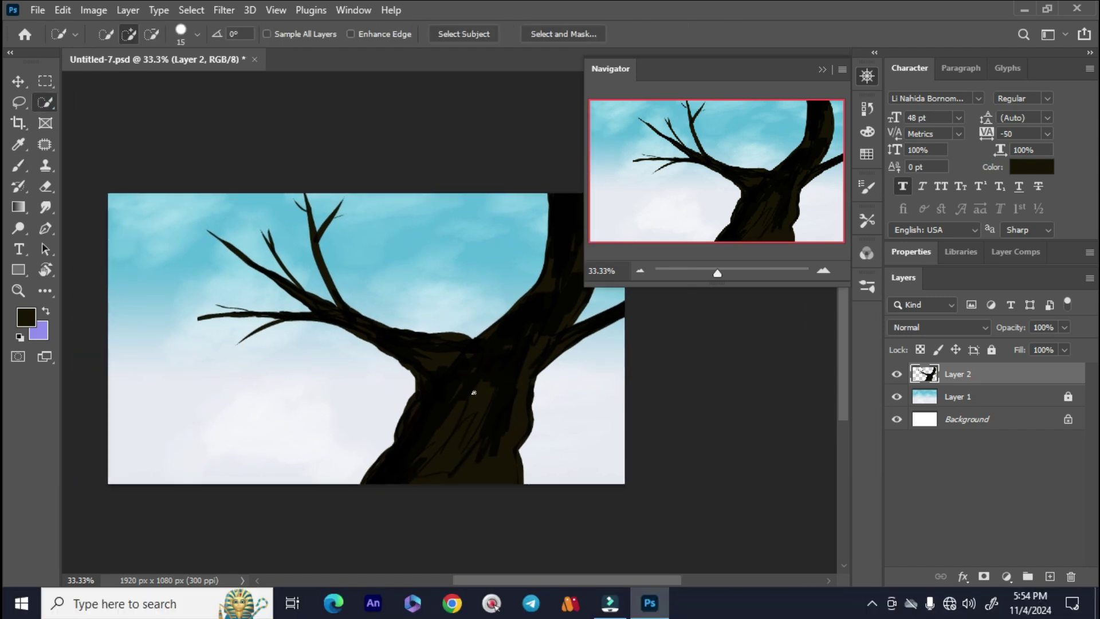
pyautogui.click(474, 393)
pyautogui.click(26, 317)
pyautogui.moveTo(611, 444)
pyautogui.mouseDown()
pyautogui.moveTo(591, 442)
pyautogui.moveTo(604, 431)
pyautogui.mouseUp()
pyautogui.click(718, 493)
pyautogui.click(886, 300)
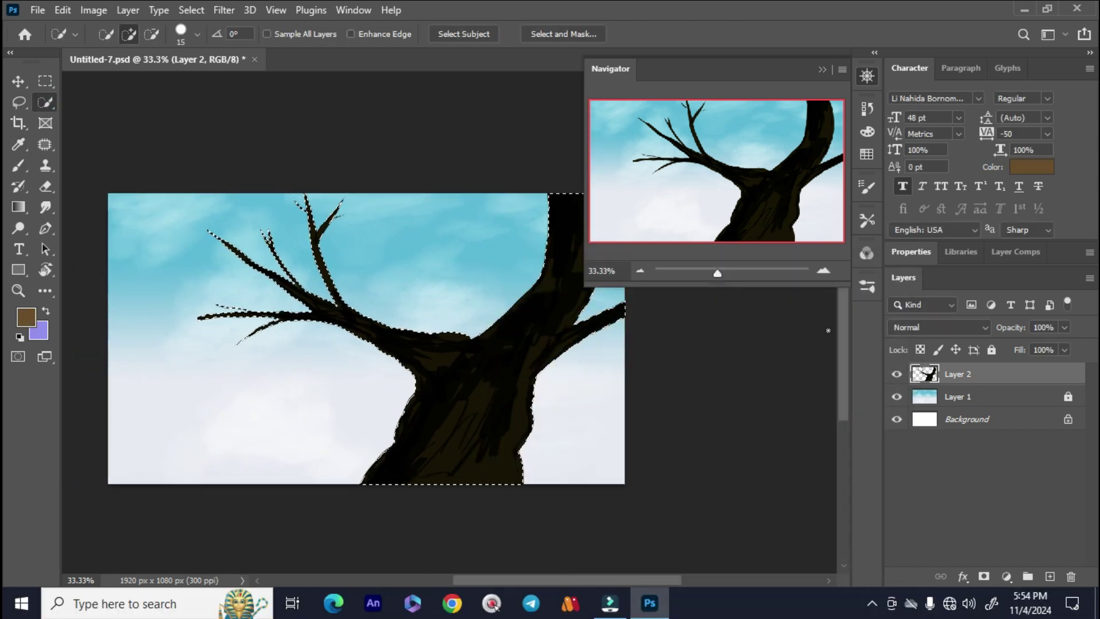
# Fill the selected tree with the medium brown and clear the selection
pyautogui.hotkey('ctrl', 'BackSpace')
pyautogui.hotkey('ctrl', 'z')
pyautogui.press('x')
pyautogui.hotkey('ctrl', 'BackSpace')
pyautogui.press('space')
pyautogui.hotkey('ctrl', 'd')
pyautogui.moveTo(494, 365)
pyautogui.mouseDown()
pyautogui.moveTo(485, 382)
pyautogui.moveTo(481, 363)
pyautogui.mouseUp()
pyautogui.click(1050, 578)
pyautogui.hotkey('ctrl', 'z')
pyautogui.press('b')
pyautogui.moveTo(415, 465)
pyautogui.mouseDown()
pyautogui.moveTo(450, 404)
pyautogui.moveTo(424, 466)
pyautogui.mouseUp()
pyautogui.hotkey('ctrl', 'z')
pyautogui.click(26, 316)
pyautogui.press('Escape')
pyautogui.hotkey('ctrl', 'z')
pyautogui.press('x')
# Try shading the trunk with long diagonal strokes, and undo them
pyautogui.press('space')
pyautogui.moveTo(500, 335); pyautogui.dragTo(459, 363)
pyautogui.moveTo(425, 415); pyautogui.dragTo(352, 509)
pyautogui.moveTo(362, 511)
pyautogui.mouseDown()
pyautogui.moveTo(363, 466)
pyautogui.moveTo(381, 440)
pyautogui.moveTo(506, 346)
pyautogui.mouseUp()
pyautogui.hotkey('ctrl', 'z')
pyautogui.hotkey('ctrl', 'z')
pyautogui.hotkey('ctrl', 'z')
pyautogui.hotkey('ctrl', 'z')
pyautogui.hotkey('ctrl', 'z')
pyautogui.hotkey('ctrl', 'z')
pyautogui.hotkey('ctrl', 'z')
pyautogui.hotkey('ctrl', 'z')
pyautogui.hotkey('ctrl', 'z')
pyautogui.hotkey('ctrl', 'z')
pyautogui.hotkey('ctrl', 'z')
# Duplicate the tree layer and clip the copy to the original tree layer
pyautogui.moveTo(999, 383); pyautogui.dragTo(1052, 577)
pyautogui.hotkey('ctrl', '0')
pyautogui.keyDown('alt'); pyautogui.click(940, 385); pyautogui.keyUp('alt')
pyautogui.press('z')
pyautogui.moveTo(559, 446); pyautogui.dragTo(523, 402)
pyautogui.press('space')
pyautogui.moveTo(524, 402); pyautogui.dragTo(430, 402)
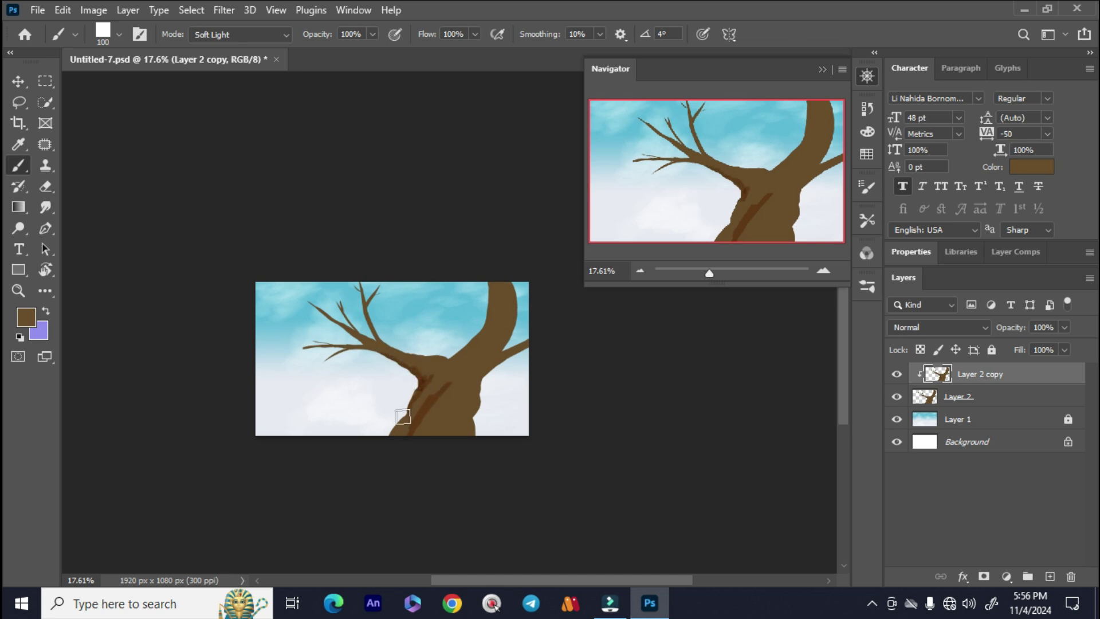
# Choose a soft textured painting brush from the DevinElleKurtz_GrassPack2 brush set
pyautogui.click(139, 34)
pyautogui.click(606, 172)
pyautogui.moveTo(842, 358); pyautogui.dragTo(843, 477)
pyautogui.click(559, 468)
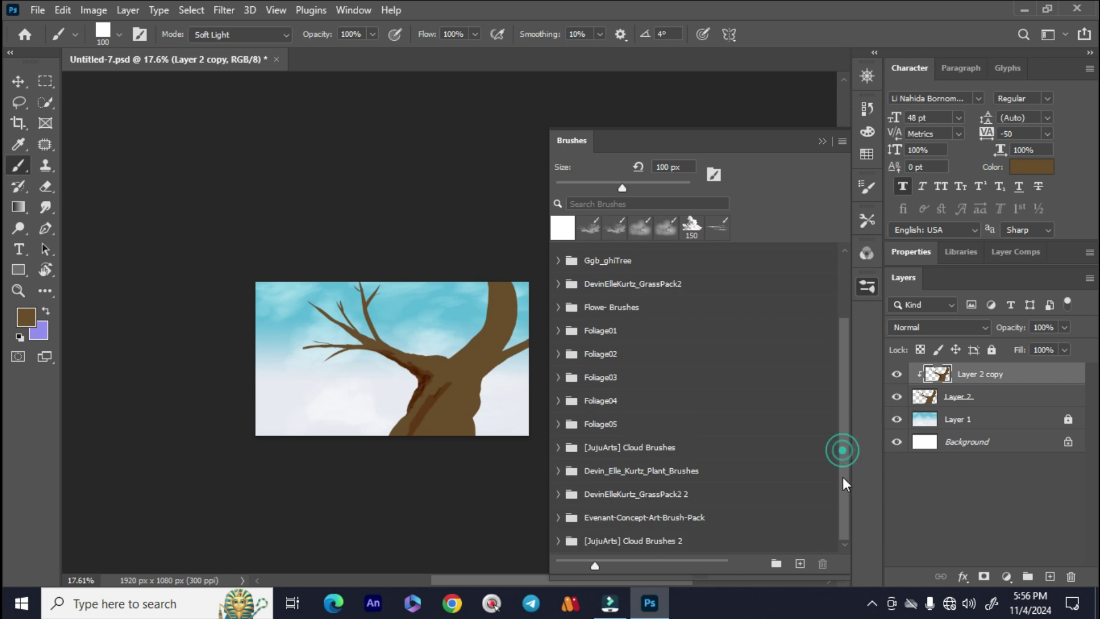
pyautogui.click(559, 284)
pyautogui.click(577, 307)
pyautogui.click(660, 359)
pyautogui.click(821, 142)
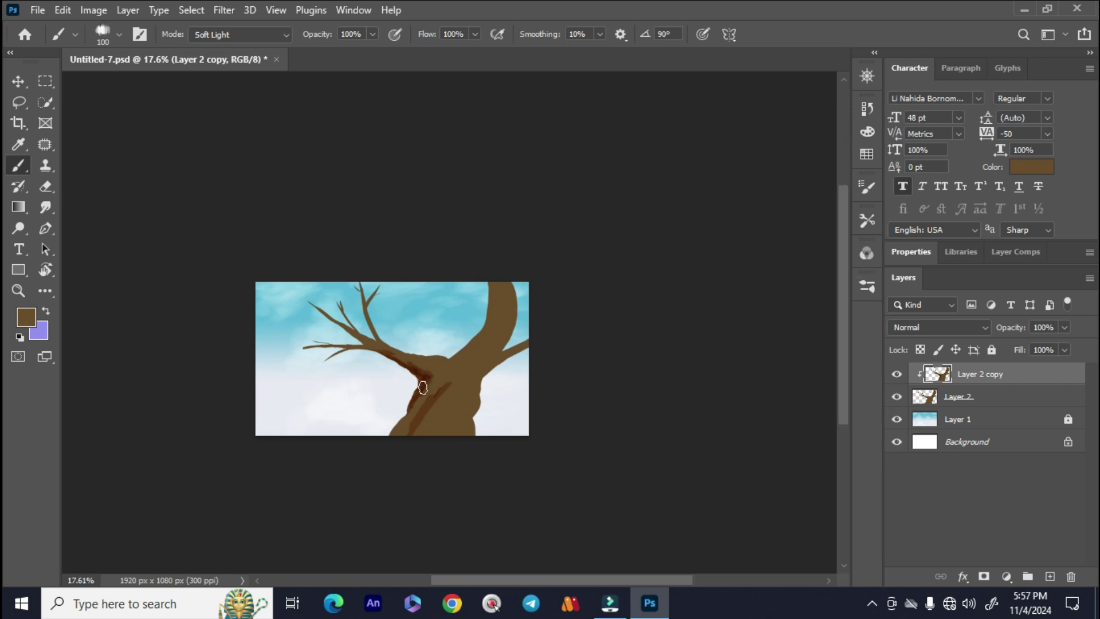
# Try shading the trunk's left side, sample its dark reddish brown as the painting colour, and undo the shading strokes
pyautogui.moveTo(402, 365); pyautogui.dragTo(437, 395)
pyautogui.moveTo(462, 431); pyautogui.dragTo(392, 534)
pyautogui.moveTo(353, 328); pyautogui.dragTo(414, 385)
pyautogui.keyDown('alt'); pyautogui.click(444, 438); pyautogui.keyUp('alt')
pyautogui.moveTo(429, 484)
pyautogui.mouseDown()
pyautogui.moveTo(411, 509)
pyautogui.moveTo(434, 480)
pyautogui.mouseUp()
pyautogui.hotkey('ctrl', 'z')
pyautogui.hotkey('ctrl', 'z')
pyautogui.hotkey('ctrl', 'z')
pyautogui.hotkey('ctrl', 'z')
pyautogui.hotkey('ctrl', 'z')
pyautogui.hotkey('ctrl', 'z')
pyautogui.hotkey('ctrl', 'z')
pyautogui.hotkey('ctrl', 'z')
pyautogui.hotkey('ctrl', 'z')
pyautogui.hotkey('ctrl', 'z')
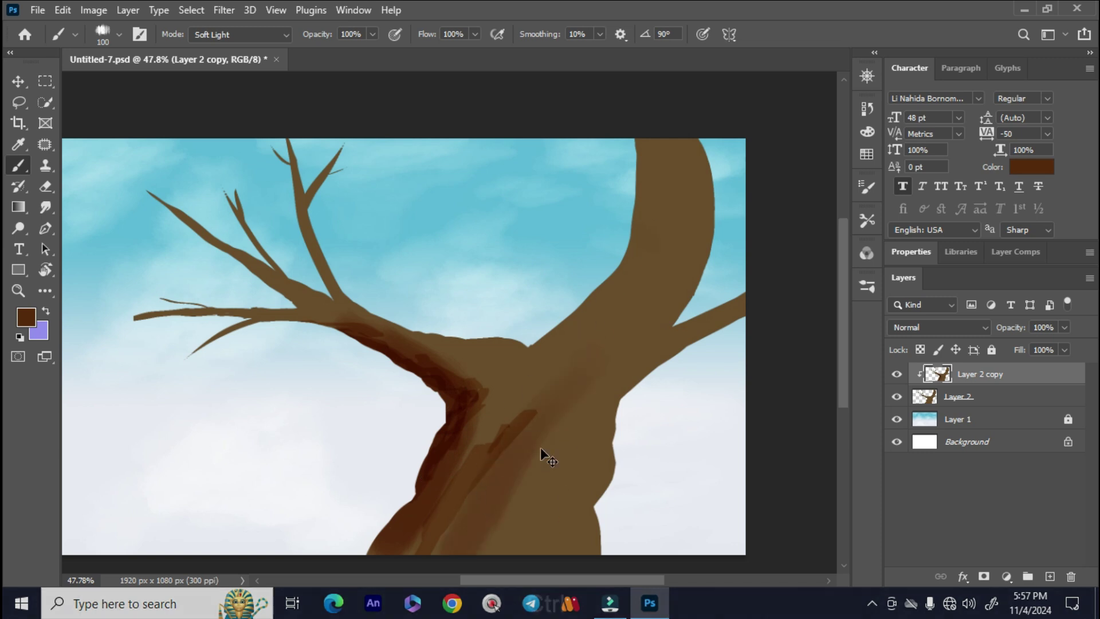
# Switch to the hard square brush and shade the trunk's left edge and the underside of the left branch
pyautogui.click(119, 35)
pyautogui.doubleClick(71, 195)
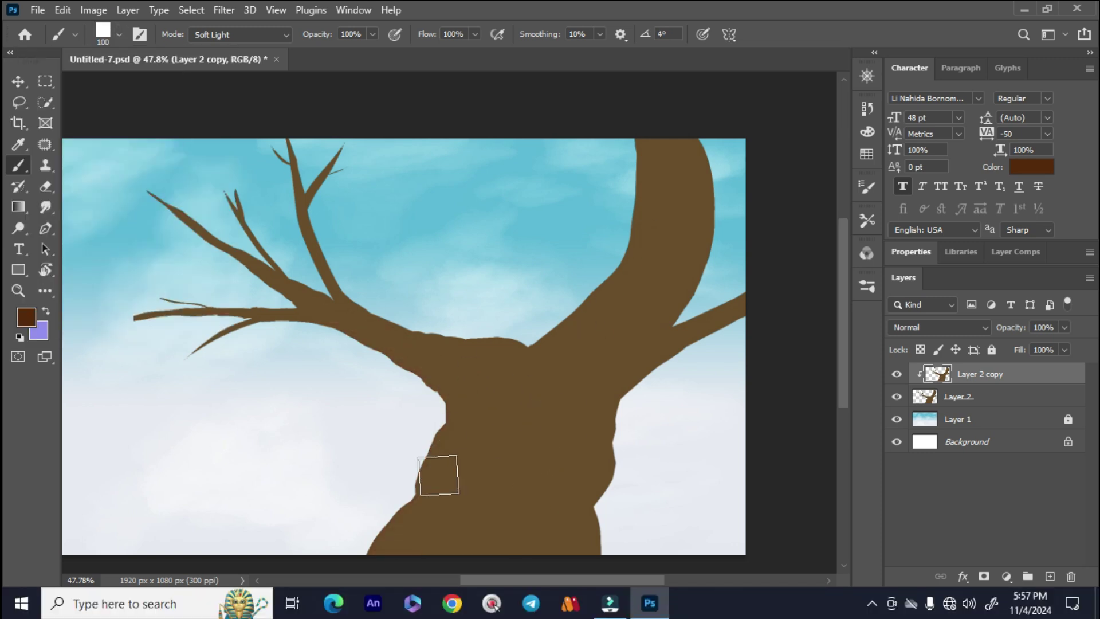
pyautogui.moveTo(453, 401)
pyautogui.mouseDown()
pyautogui.moveTo(432, 374)
pyautogui.moveTo(404, 359)
pyautogui.mouseUp()
pyautogui.moveTo(449, 437)
pyautogui.mouseDown()
pyautogui.moveTo(393, 540)
pyautogui.moveTo(456, 429)
pyautogui.mouseUp()
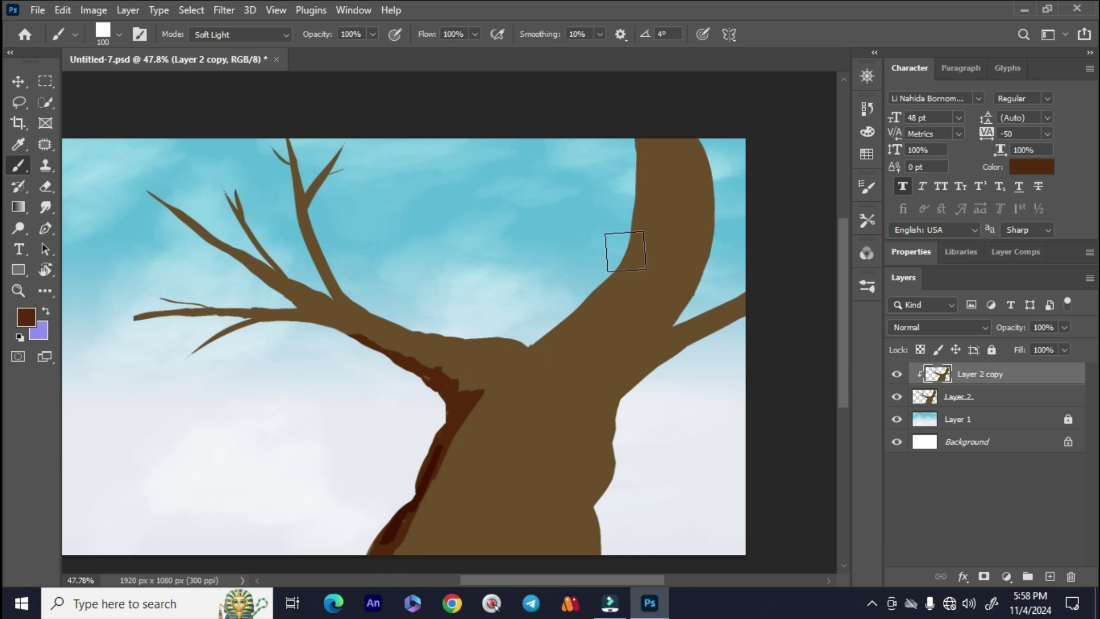
# Reduce the brush to 60 px and paint two long curved bark lines down the full length of the trunk
pyautogui.press('[')
pyautogui.press('[')
pyautogui.press('[')
pyautogui.press('[')
pyautogui.moveTo(651, 129)
pyautogui.mouseDown()
pyautogui.moveTo(655, 143)
pyautogui.moveTo(509, 430)
pyautogui.moveTo(425, 554)
pyautogui.mouseUp()
pyautogui.press('space')
pyautogui.moveTo(667, 132); pyautogui.dragTo(644, 96)
pyautogui.moveTo(645, 97)
pyautogui.mouseDown()
pyautogui.moveTo(660, 159)
pyautogui.moveTo(483, 518)
pyautogui.mouseUp()
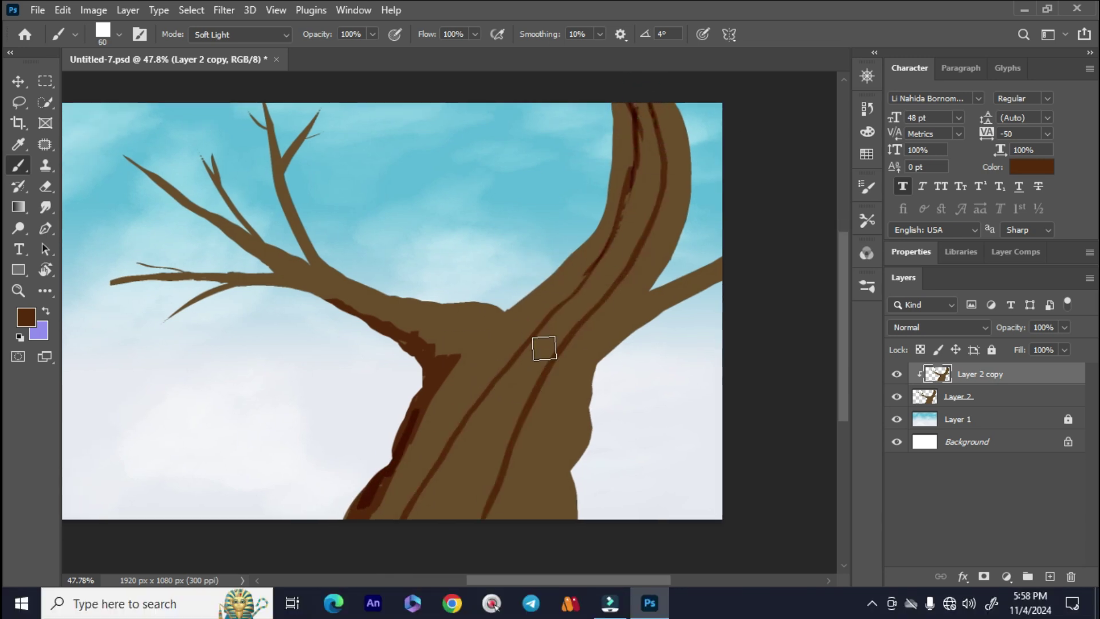
# Thicken the bark lines on the upper trunk and shade the trunk's right edge below the right branch
pyautogui.moveTo(672, 124); pyautogui.dragTo(642, 244)
pyautogui.moveTo(587, 321); pyautogui.dragTo(524, 413)
pyautogui.press('space')
pyautogui.moveTo(636, 311)
pyautogui.mouseDown()
pyautogui.moveTo(606, 283)
pyautogui.moveTo(541, 483)
pyautogui.mouseUp()
pyautogui.moveTo(468, 278)
pyautogui.mouseDown()
pyautogui.moveTo(511, 250)
pyautogui.moveTo(441, 345)
pyautogui.mouseUp()
# Reduce the brush to 50 px and darken the two bark lines from the upper trunk to its base
pyautogui.press('[')
pyautogui.moveTo(554, 151); pyautogui.dragTo(534, 279)
pyautogui.moveTo(587, 165); pyautogui.dragTo(411, 560)
pyautogui.moveTo(490, 385)
pyautogui.mouseDown()
pyautogui.moveTo(429, 497)
pyautogui.moveTo(459, 452)
pyautogui.mouseUp()
pyautogui.moveTo(439, 471); pyautogui.dragTo(411, 560)
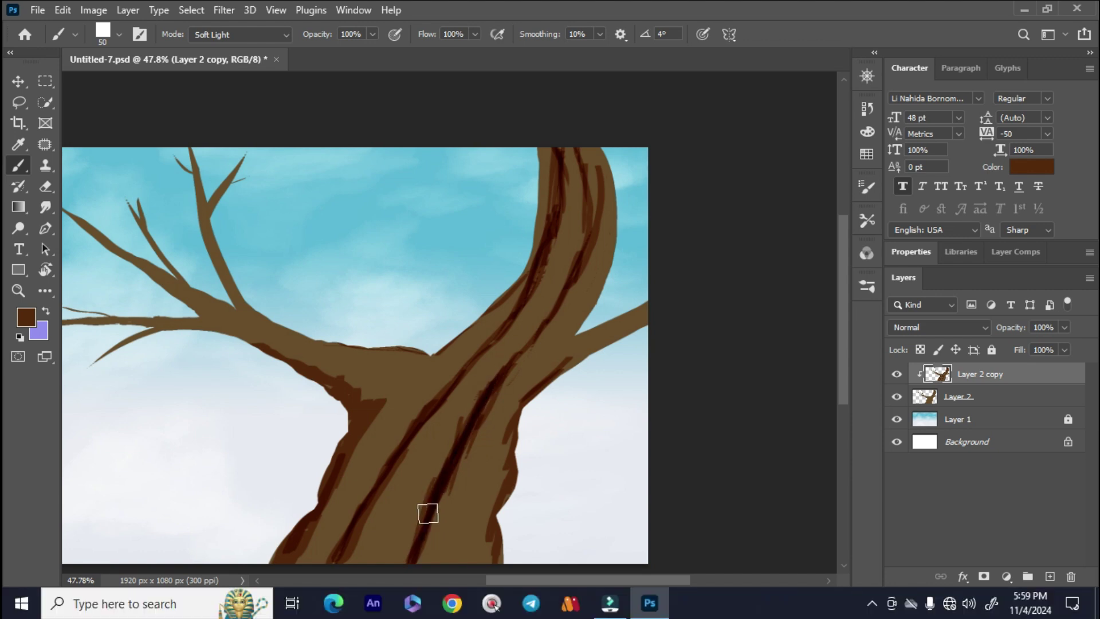
# Shade the trunk's lower right edge and the right branch with dark brown strokes
pyautogui.moveTo(511, 478); pyautogui.dragTo(492, 554)
pyautogui.moveTo(581, 356)
pyautogui.mouseDown()
pyautogui.moveTo(488, 369)
pyautogui.moveTo(553, 327)
pyautogui.mouseUp()
pyautogui.moveTo(554, 321)
pyautogui.mouseDown()
pyautogui.moveTo(507, 343)
pyautogui.moveTo(628, 365)
pyautogui.mouseUp()
# Shade the undersides of the left branches in dark brown, enlarging the brush to 70 px
pyautogui.moveTo(347, 361); pyautogui.dragTo(123, 346)
pyautogui.press(']')
pyautogui.press(']')
pyautogui.moveTo(384, 401); pyautogui.dragTo(182, 390)
pyautogui.moveTo(280, 344); pyautogui.dragTo(129, 245)
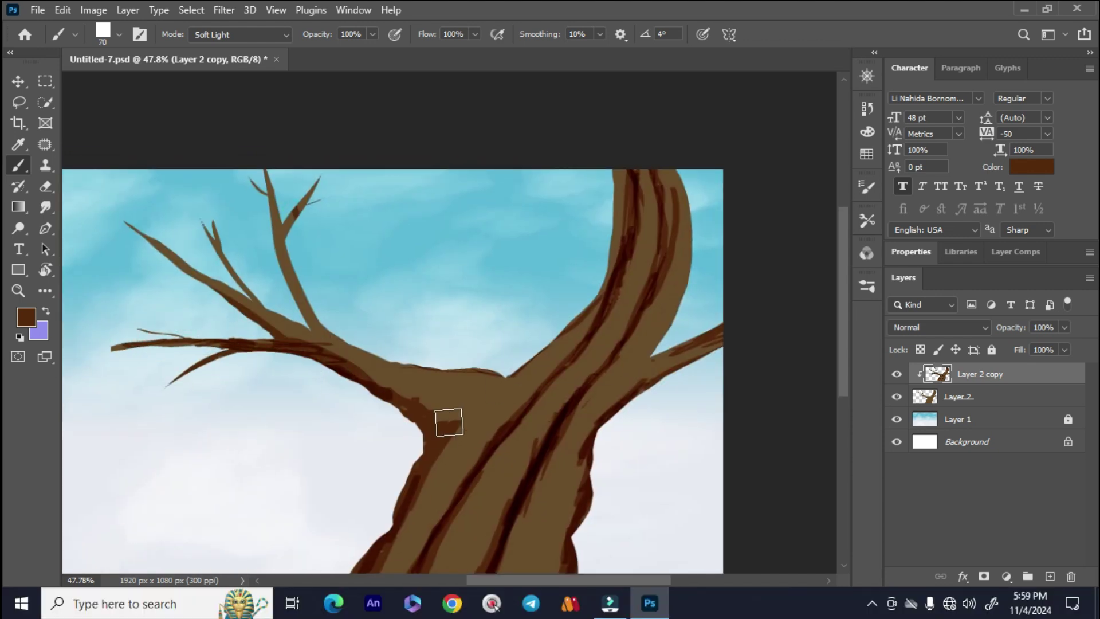
# Darken the fold where the left branch meets the trunk and the trunk's left edge, undoing the last stroke
pyautogui.moveTo(444, 438); pyautogui.dragTo(469, 421)
pyautogui.moveTo(392, 532); pyautogui.dragTo(401, 472)
pyautogui.moveTo(466, 303); pyautogui.dragTo(355, 278)
pyautogui.hotkey('ctrl', 'z')
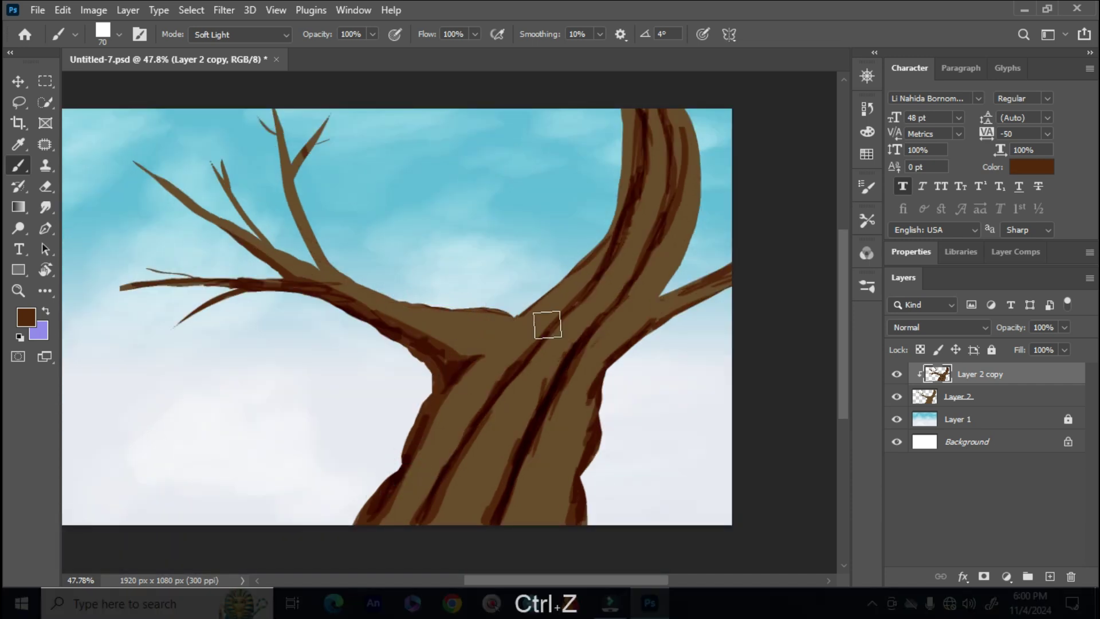
# Switch to a soft textured blocking brush and paint soft shading beside the left bark line
pyautogui.click(866, 186)
pyautogui.click(606, 171)
pyautogui.click(663, 400)
pyautogui.click(822, 141)
pyautogui.moveTo(500, 398); pyautogui.dragTo(450, 495)
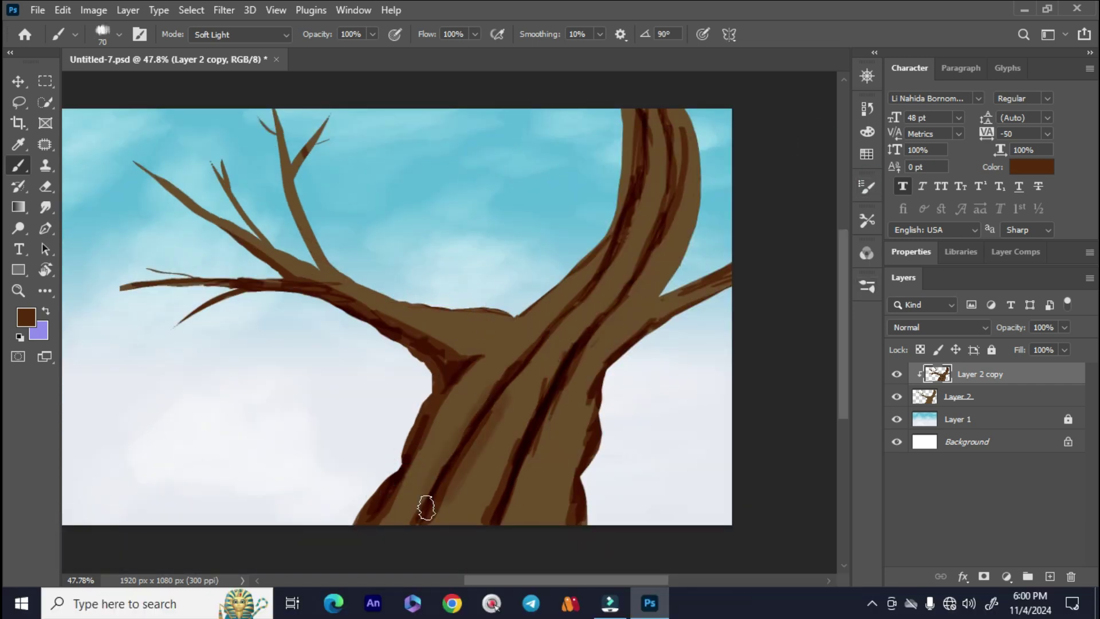
pyautogui.moveTo(476, 410); pyautogui.dragTo(460, 434)
pyautogui.moveTo(552, 341); pyautogui.dragTo(448, 452)
# Reduce the brush to 30 px and fill the area between the bark lines with dark reddish-brown shading
pyautogui.press('[')
pyautogui.press('[')
pyautogui.press('[')
pyautogui.press('[')
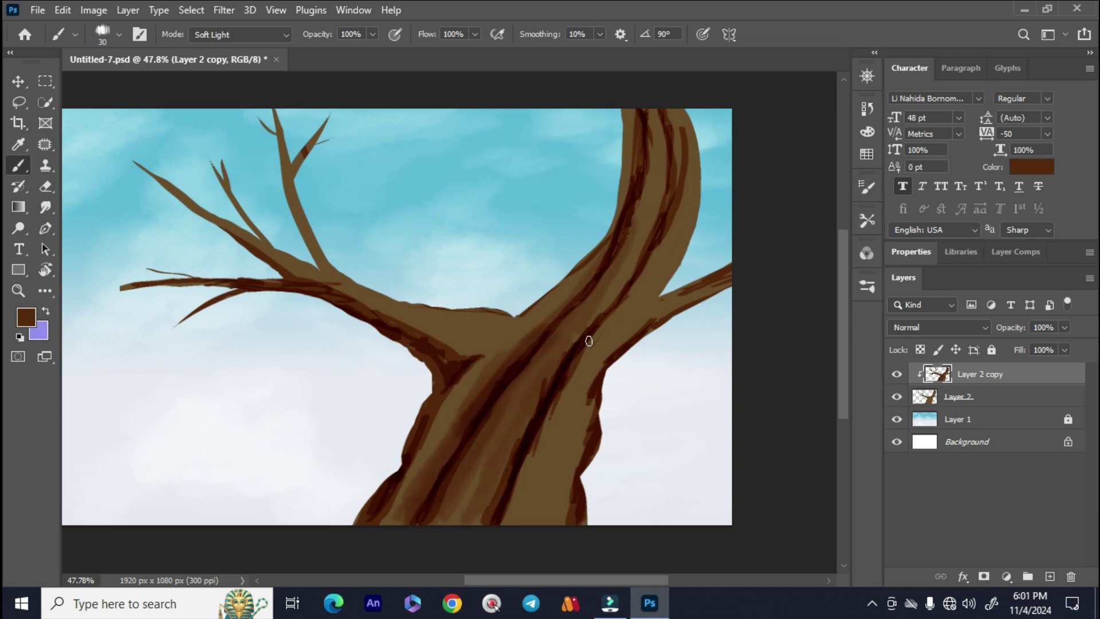
pyautogui.moveTo(589, 341); pyautogui.dragTo(547, 366)
pyautogui.moveTo(612, 229)
pyautogui.mouseDown()
pyautogui.moveTo(484, 425)
pyautogui.moveTo(452, 441)
pyautogui.mouseUp()
pyautogui.moveTo(461, 479)
pyautogui.mouseDown()
pyautogui.moveTo(486, 417)
pyautogui.moveTo(442, 451)
pyautogui.mouseUp()
pyautogui.moveTo(507, 350); pyautogui.dragTo(431, 506)
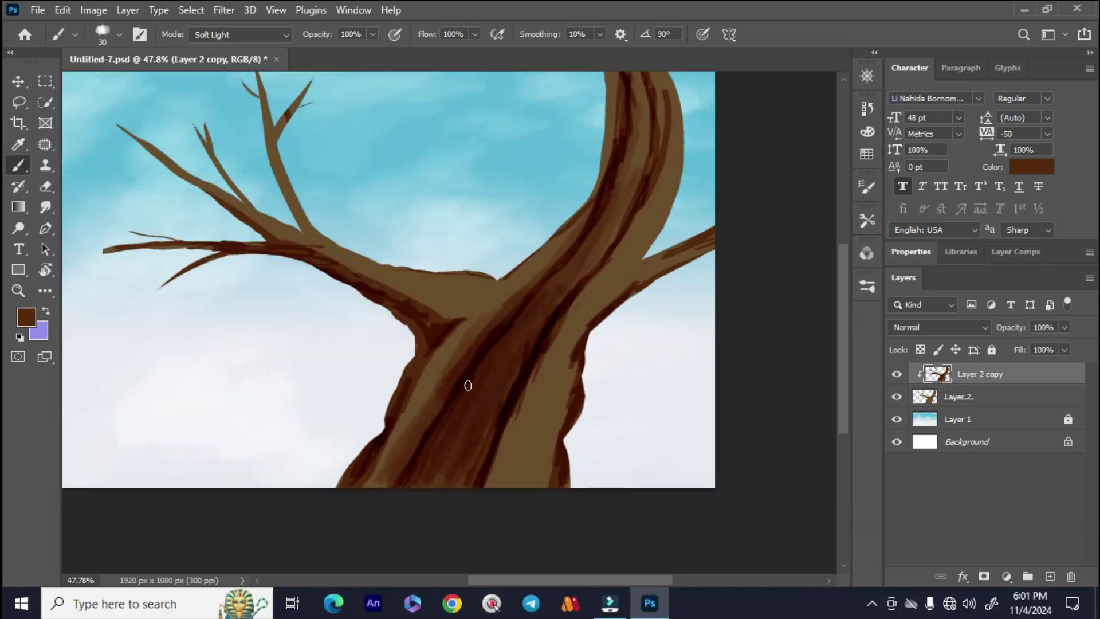
# Sample the trunk's medium brown, set the brush smoothing to 0%, and dab the trunk
pyautogui.keyDown('alt'); pyautogui.click(535, 344); pyautogui.keyUp('alt')
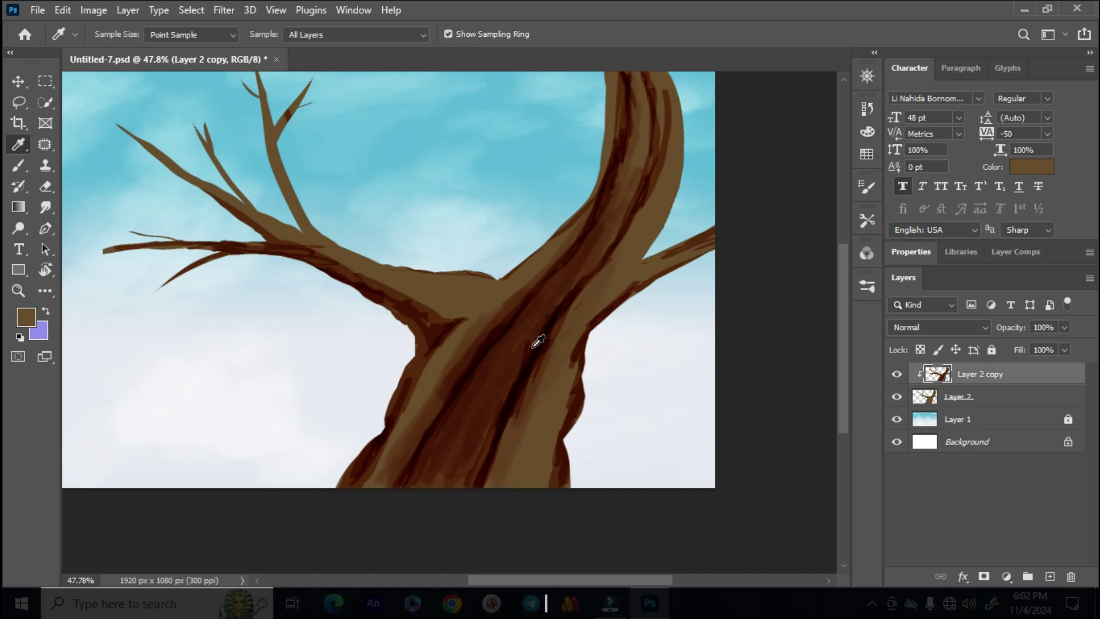
pyautogui.click(867, 222)
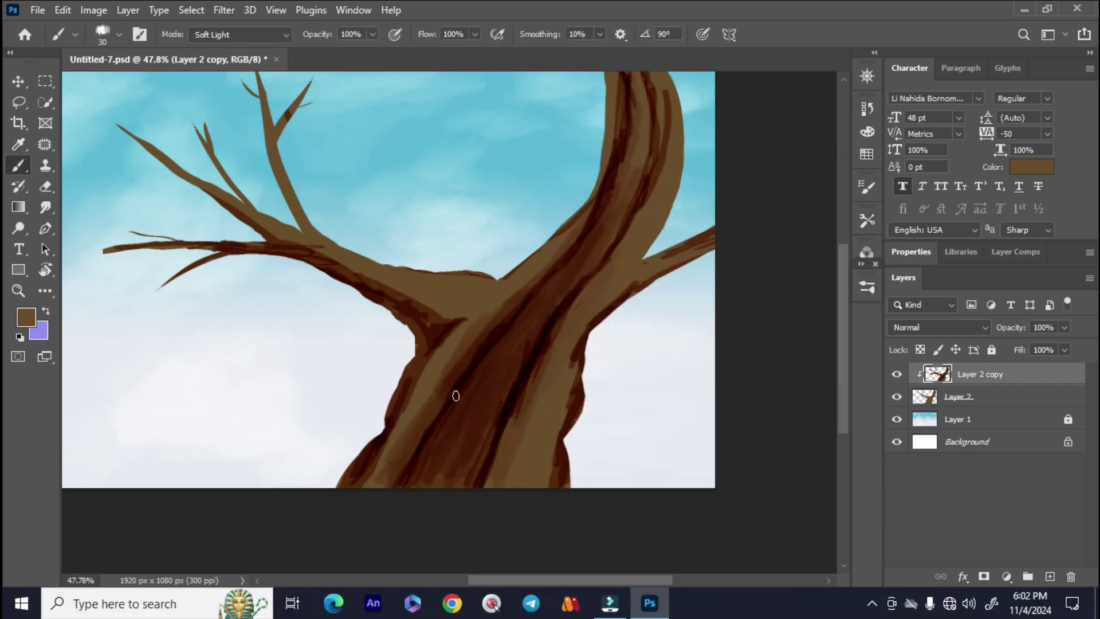
pyautogui.moveTo(599, 34); pyautogui.dragTo(593, 32)
pyautogui.click(451, 353)
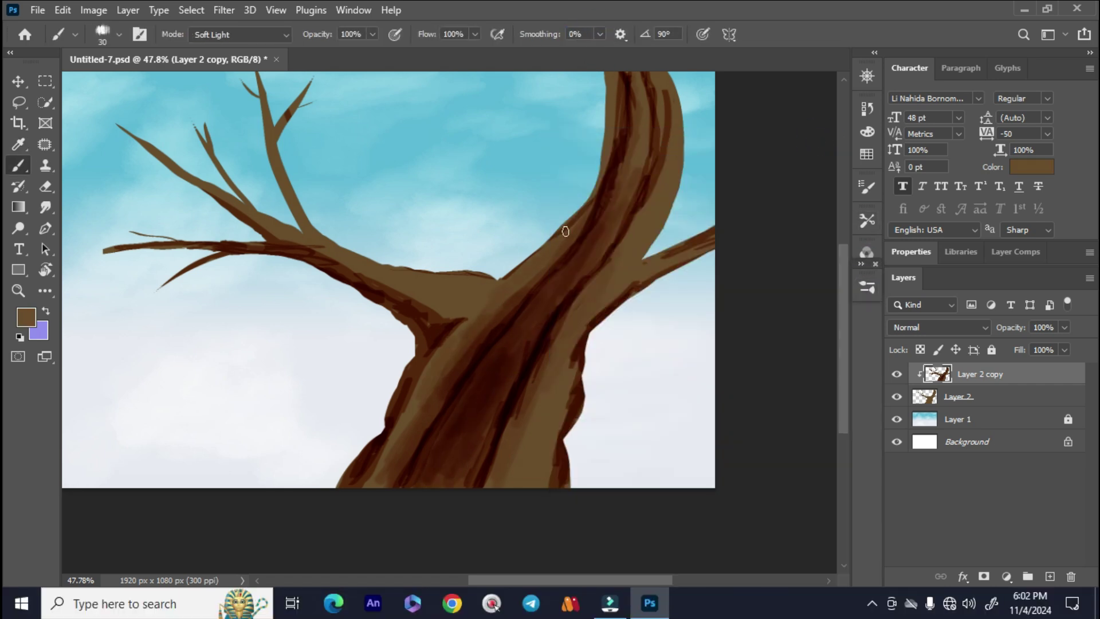
# Switch to the Mixer Brush with the textured tip and set its size to 35 px
pyautogui.rightClick(18, 165)
pyautogui.click(86, 214)
pyautogui.click(119, 35)
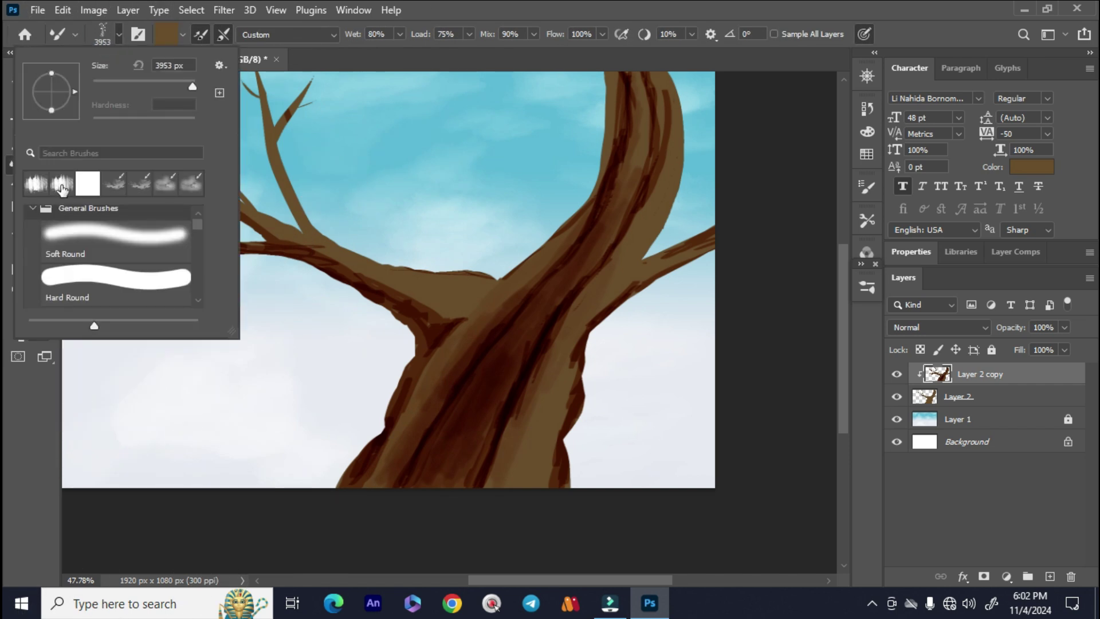
pyautogui.click(138, 35)
pyautogui.click(608, 171)
pyautogui.click(716, 174)
pyautogui.press('Return')
pyautogui.click(138, 34)
pyautogui.click(118, 35)
pyautogui.moveTo(191, 88); pyautogui.dragTo(98, 88)
pyautogui.press('Return')
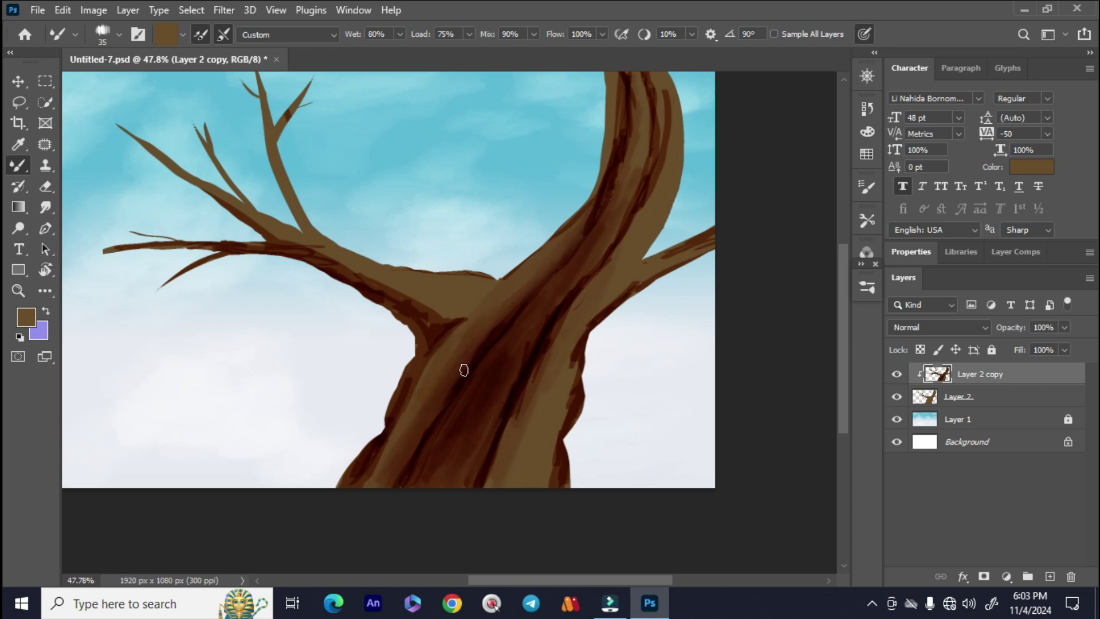
# Blend the shading on the upper trunk with the Mixer Brush
pyautogui.press('z')
pyautogui.moveTo(518, 354); pyautogui.dragTo(503, 329)
pyautogui.press('b')
pyautogui.moveTo(593, 209); pyautogui.dragTo(573, 246)
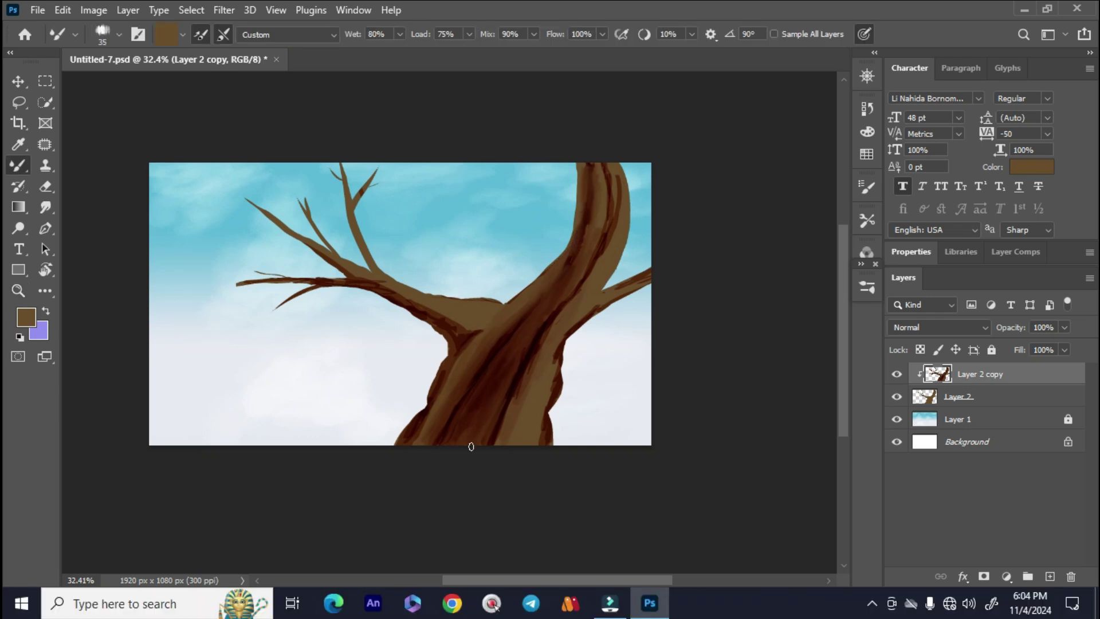
# Return to the regular Brush tool and choose the Color Variation Blocking Brush
pyautogui.hotkey('shift', 'b')
pyautogui.click(867, 289)
pyautogui.click(665, 404)
pyautogui.moveTo(829, 132); pyautogui.dragTo(829, 144)
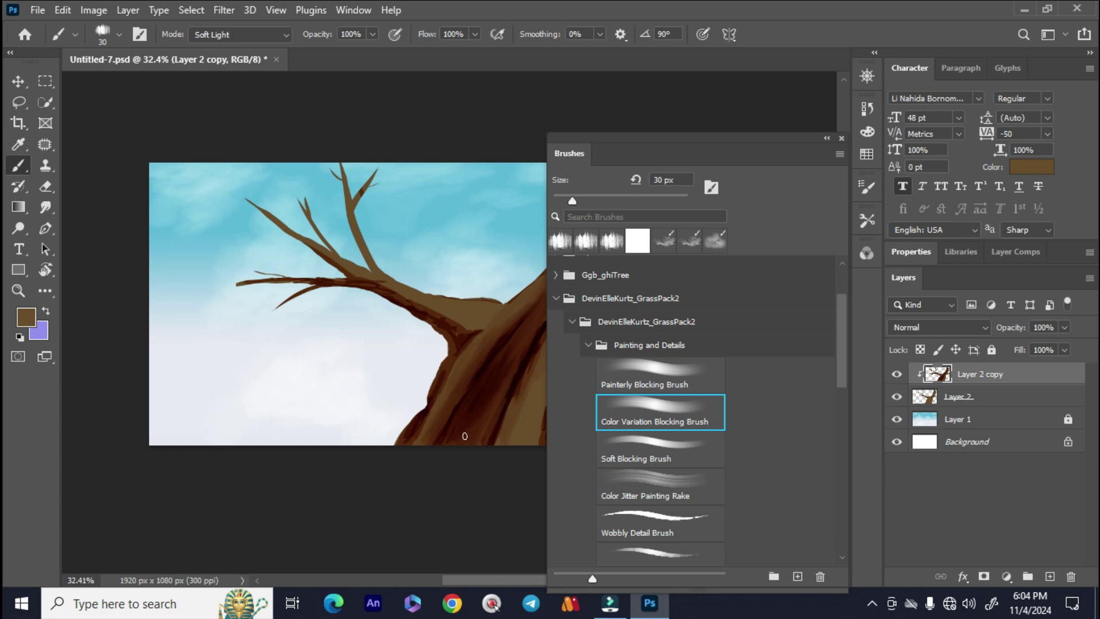
# Pick another brush from the Painting and Details set and stroke up the length of the trunk
pyautogui.click(587, 345)
pyautogui.click(588, 345)
pyautogui.scroll(-3, 774, 418)
pyautogui.click(659, 453)
pyautogui.moveTo(478, 435)
pyautogui.mouseDown()
pyautogui.moveTo(381, 414)
pyautogui.moveTo(494, 263)
pyautogui.moveTo(503, 209)
pyautogui.mouseUp()
# Enlarge the brush, darken the base of the trunk, and save the document
pyautogui.press(']')
pyautogui.press(']')
pyautogui.press(']')
pyautogui.press(']')
pyautogui.press(']')
pyautogui.press(']')
pyautogui.press(']')
pyautogui.press(']')
pyautogui.press(']')
pyautogui.press(']')
pyautogui.moveTo(406, 469); pyautogui.dragTo(383, 483)
pyautogui.hotkey('ctrl', 's')
# Shade the bare branches, enlarge the brush further, and darken the fork and the lower trunk
pyautogui.moveTo(361, 318)
pyautogui.mouseDown()
pyautogui.moveTo(224, 263)
pyautogui.moveTo(241, 201)
pyautogui.mouseUp()
pyautogui.press(']')
pyautogui.press(']')
pyautogui.press(']')
pyautogui.press(']')
pyautogui.press(']')
pyautogui.press(']')
pyautogui.press(']')
pyautogui.press(']')
pyautogui.moveTo(270, 297)
pyautogui.mouseDown()
pyautogui.moveTo(224, 295)
pyautogui.moveTo(401, 436)
pyautogui.moveTo(493, 247)
pyautogui.mouseUp()
pyautogui.press('space')
pyautogui.moveTo(473, 272); pyautogui.dragTo(417, 283)
pyautogui.press('space')
pyautogui.moveTo(354, 456); pyautogui.dragTo(473, 425)
# Switch to the Color Jitter Painting Rake at 175 px and rake bark shading along the trunk
pyautogui.click(660, 378)
pyautogui.press('[')
pyautogui.press('[')
pyautogui.press('[')
pyautogui.press('[')
pyautogui.press('[')
pyautogui.press('[')
pyautogui.press('[')
pyautogui.press('[')
pyautogui.press('[')
pyautogui.press('[')
pyautogui.moveTo(422, 375); pyautogui.dragTo(496, 254)
pyautogui.moveTo(457, 370); pyautogui.dragTo(398, 408)
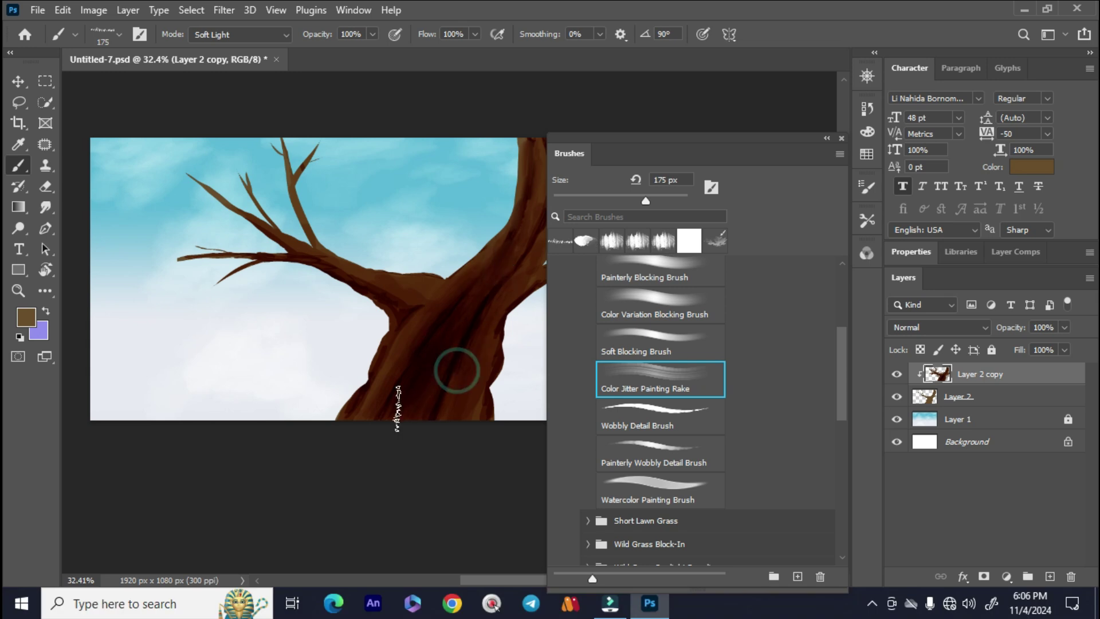
# Choose the Color Variation Blocking Brush and add a new layer above Layer 2 copy
pyautogui.hotkey('ctrl', 'space')
pyautogui.moveTo(510, 350); pyautogui.dragTo(567, 350)
pyautogui.press('b')
pyautogui.moveTo(844, 401); pyautogui.dragTo(844, 396)
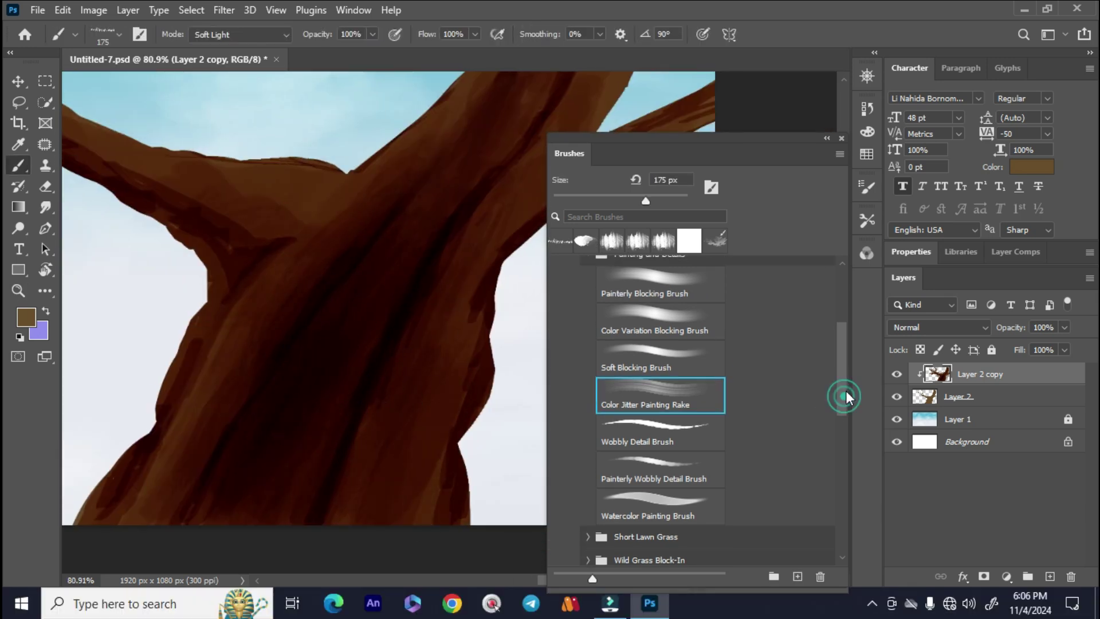
pyautogui.scroll(3, 845, 396)
pyautogui.click(659, 320)
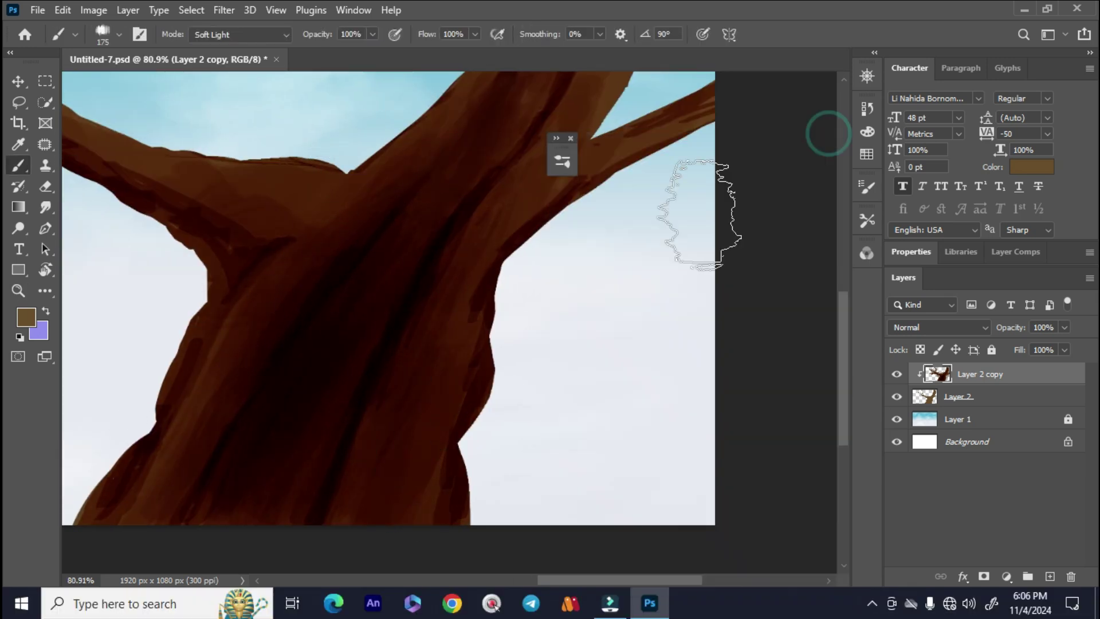
pyautogui.press('z')
pyautogui.moveTo(450, 359); pyautogui.dragTo(402, 300)
pyautogui.hotkey('ctrl', 'shift', 'alt', 'n')
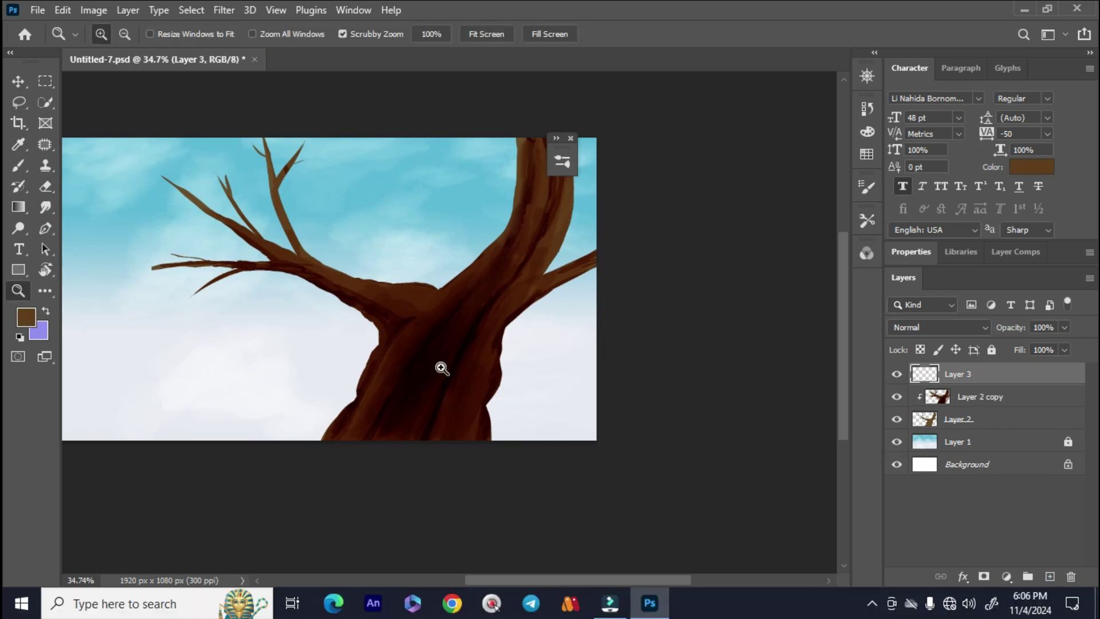
pyautogui.press('b')
pyautogui.moveTo(436, 338); pyautogui.dragTo(384, 424)
pyautogui.hotkey('ctrl', 'z')
pyautogui.hotkey('ctrl', 'z')
# Paint brown up the trunk with a smaller brush on Layer 3 and clip that layer to Layer 2 copy
pyautogui.hotkey('ctrl', 'space')
pyautogui.moveTo(404, 322); pyautogui.dragTo(462, 412)
pyautogui.press('[')
pyautogui.press('[')
pyautogui.press('[')
pyautogui.moveTo(358, 499); pyautogui.dragTo(553, 270)
pyautogui.keyDown('alt'); pyautogui.click(967, 386); pyautogui.keyUp('alt')
# Paint brown bark streaks over the lower and middle trunk, following its upward curve
pyautogui.moveTo(309, 498); pyautogui.dragTo(404, 341)
pyautogui.moveTo(438, 476); pyautogui.dragTo(513, 349)
pyautogui.press('space')
pyautogui.moveTo(616, 229); pyautogui.dragTo(575, 282)
pyautogui.moveTo(453, 407); pyautogui.dragTo(504, 324)
pyautogui.moveTo(412, 354); pyautogui.dragTo(370, 433)
pyautogui.press('space')
pyautogui.moveTo(638, 126)
pyautogui.mouseDown()
pyautogui.moveTo(624, 211)
pyautogui.moveTo(609, 177)
pyautogui.mouseUp()
pyautogui.press('space')
pyautogui.moveTo(530, 335); pyautogui.dragTo(608, 189)
# Undo the last trunk stroke and reduce the brush size to 80 px
pyautogui.press('space')
pyautogui.moveTo(457, 526)
pyautogui.mouseDown()
pyautogui.moveTo(511, 403)
pyautogui.moveTo(566, 413)
pyautogui.mouseUp()
pyautogui.hotkey('ctrl', 'z')
pyautogui.press('[')
pyautogui.press('[')
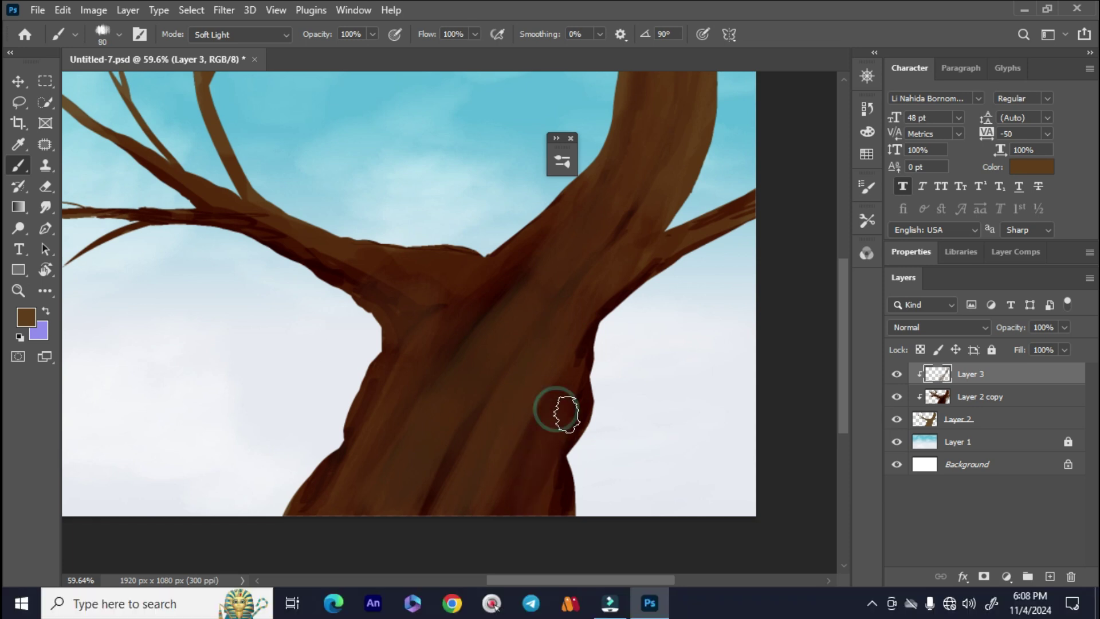
# Sample a brown from the tree, reduce the brush to 35 px, and paint finer bark streaks along the trunk
pyautogui.keyDown('alt'); pyautogui.click(501, 282); pyautogui.keyUp('alt')
pyautogui.press('[')
pyautogui.press('[')
pyautogui.press('[')
pyautogui.press('[')
pyautogui.press('[')
pyautogui.press('space')
pyautogui.moveTo(577, 213); pyautogui.dragTo(507, 368)
pyautogui.moveTo(625, 175); pyautogui.dragTo(624, 220)
pyautogui.press('space')
pyautogui.moveTo(544, 465)
pyautogui.mouseDown()
pyautogui.moveTo(540, 376)
pyautogui.moveTo(585, 268)
pyautogui.mouseUp()
# Sample a darker brown from the trunk and paint it over the trunk and the left branch
pyautogui.keyDown('alt'); pyautogui.click(470, 415); pyautogui.keyUp('alt')
pyautogui.moveTo(491, 390)
pyautogui.mouseDown()
pyautogui.moveTo(476, 459)
pyautogui.moveTo(514, 341)
pyautogui.mouseUp()
pyautogui.press('space')
pyautogui.moveTo(329, 429); pyautogui.dragTo(373, 432)
pyautogui.press('space')
pyautogui.moveTo(385, 263); pyautogui.dragTo(420, 322)
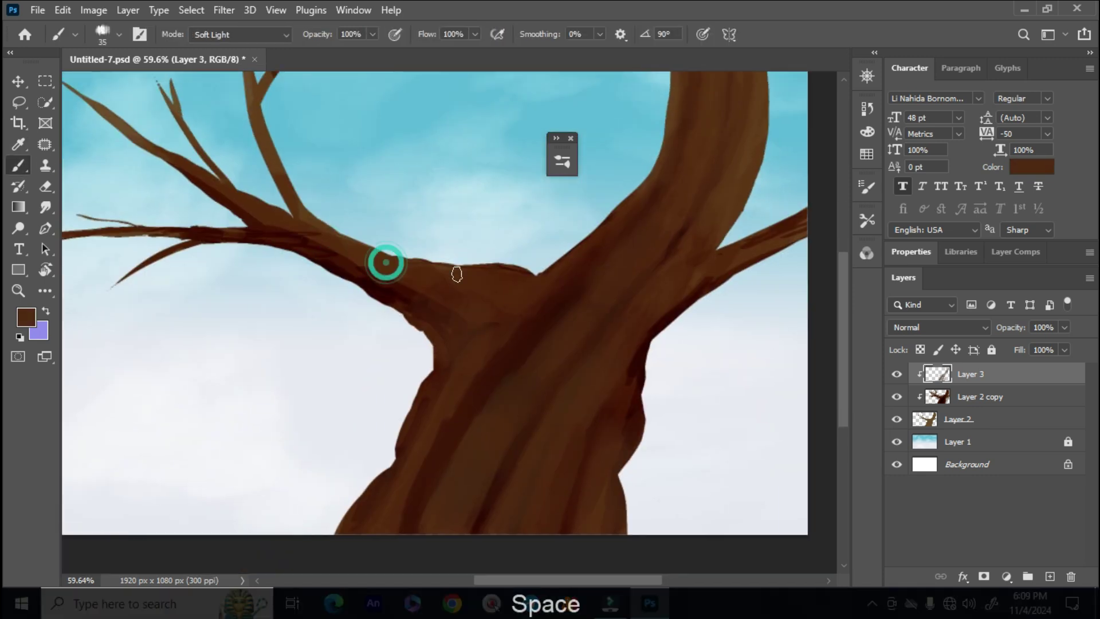
# Add more dark brown streaks to the middle and lower trunk
pyautogui.press('space')
pyautogui.moveTo(501, 382); pyautogui.dragTo(518, 330)
pyautogui.moveTo(446, 477); pyautogui.dragTo(438, 493)
pyautogui.press('space')
pyautogui.moveTo(511, 374); pyautogui.dragTo(546, 376)
pyautogui.press('space')
pyautogui.hotkey('ctrl', '-')
pyautogui.hotkey('ctrl', '-')
# Merge Layer 3, Layer 2 copy and Layer 2 into one layer and duplicate the merged layer
pyautogui.keyDown('shift'); pyautogui.click(958, 418); pyautogui.keyUp('shift')
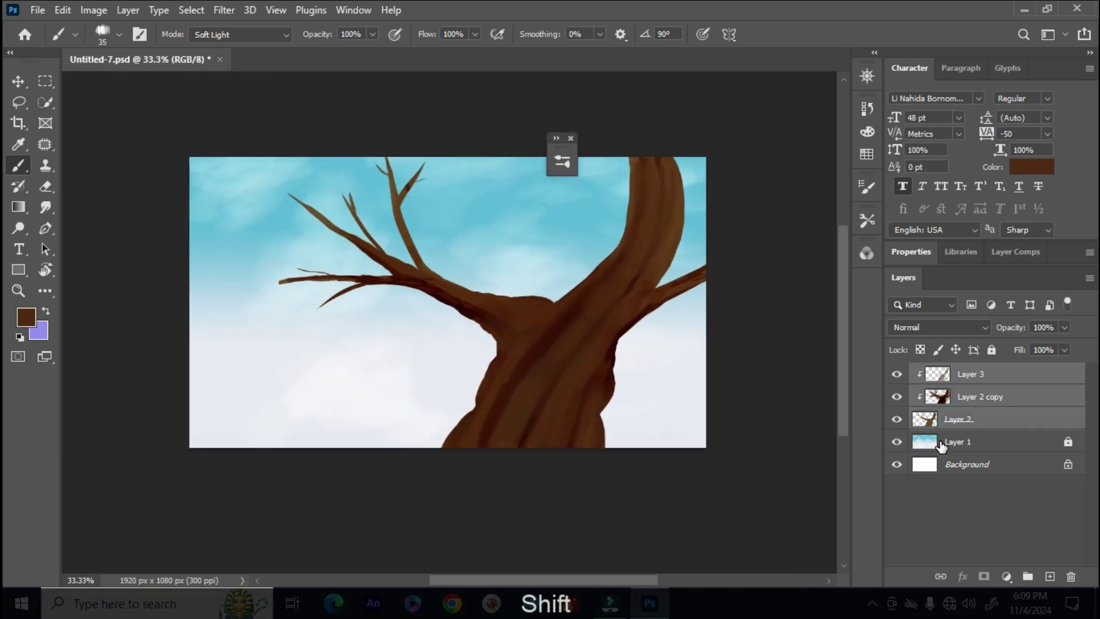
pyautogui.rightClick(974, 419)
pyautogui.click(785, 499)
pyautogui.hotkey('ctrl', 'j')
# Show the Navigator to keep an overview of the whole tree while working zoomed in
pyautogui.press('z')
pyautogui.moveTo(561, 354)
pyautogui.mouseDown()
pyautogui.moveTo(586, 357)
pyautogui.moveTo(554, 422)
pyautogui.moveTo(462, 474)
pyautogui.mouseUp()
pyautogui.press('space')
pyautogui.click(345, 8)
pyautogui.click(413, 370)
# Clip Layer 3 copy to Layer 3 with the Brush tool active
pyautogui.press('b')
pyautogui.press('alt')
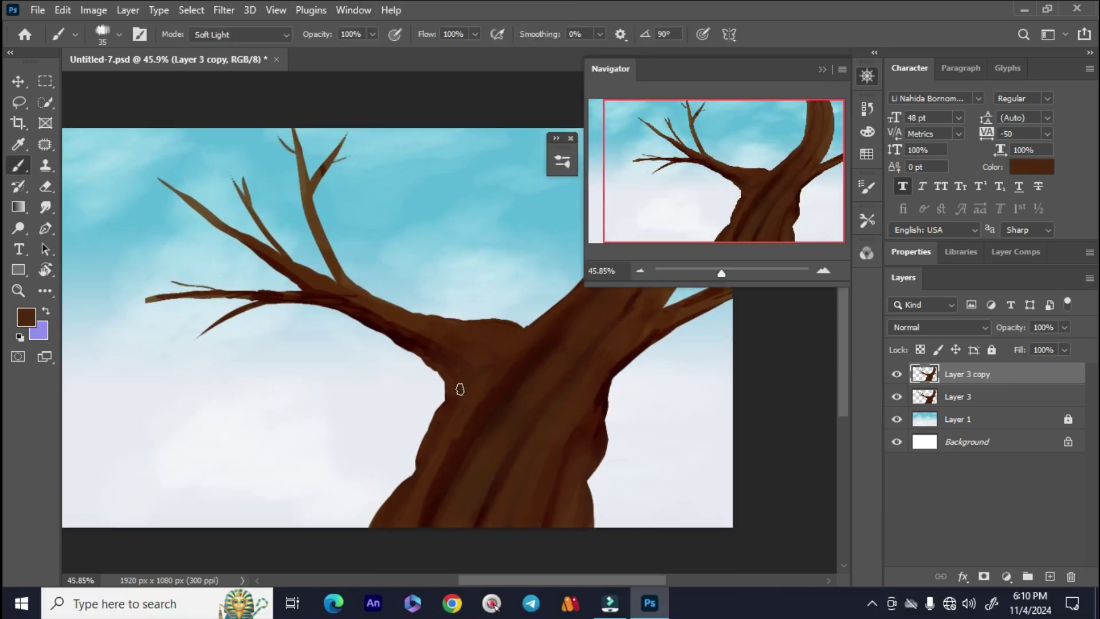
pyautogui.hotkey('ctrl', 'z')
pyautogui.click(957, 375)
pyautogui.scroll(1, 507, 378)
pyautogui.moveTo(548, 387); pyautogui.dragTo(483, 360)
# Set the foreground colour to black and paint a short crease on the trunk's left edge
pyautogui.click(26, 317)
pyautogui.moveTo(545, 490); pyautogui.dragTo(502, 515)
pyautogui.click(861, 301)
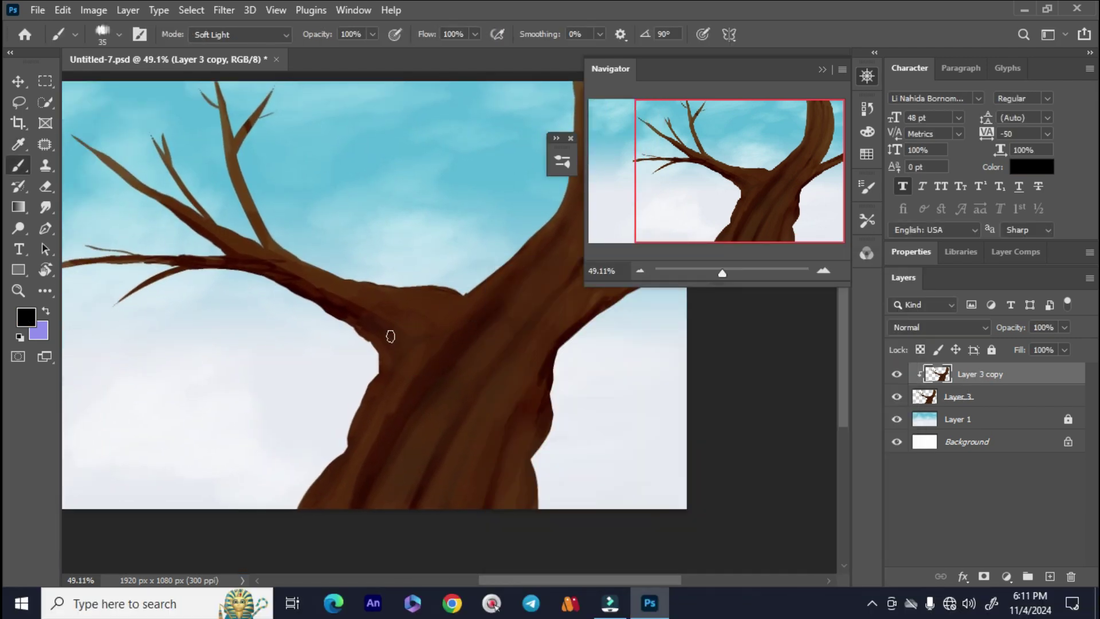
pyautogui.hotkey('ctrl', 'z')
pyautogui.moveTo(383, 436); pyautogui.dragTo(351, 445)
# Paint black creases with an 8 px brush where the left branch meets the trunk
pyautogui.hotkey('ctrl', 'space')
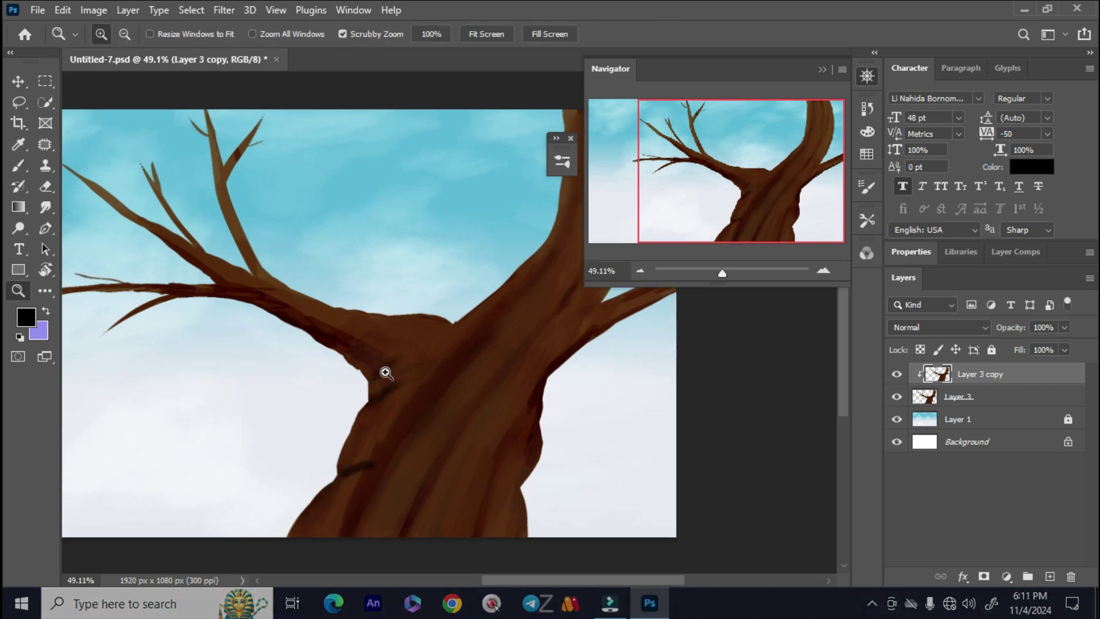
pyautogui.moveTo(384, 373); pyautogui.dragTo(490, 396)
pyautogui.press('b')
pyautogui.press('[')
pyautogui.moveTo(365, 385); pyautogui.dragTo(401, 358)
pyautogui.press(']')
pyautogui.press(']')
pyautogui.moveTo(362, 448); pyautogui.dragTo(456, 396)
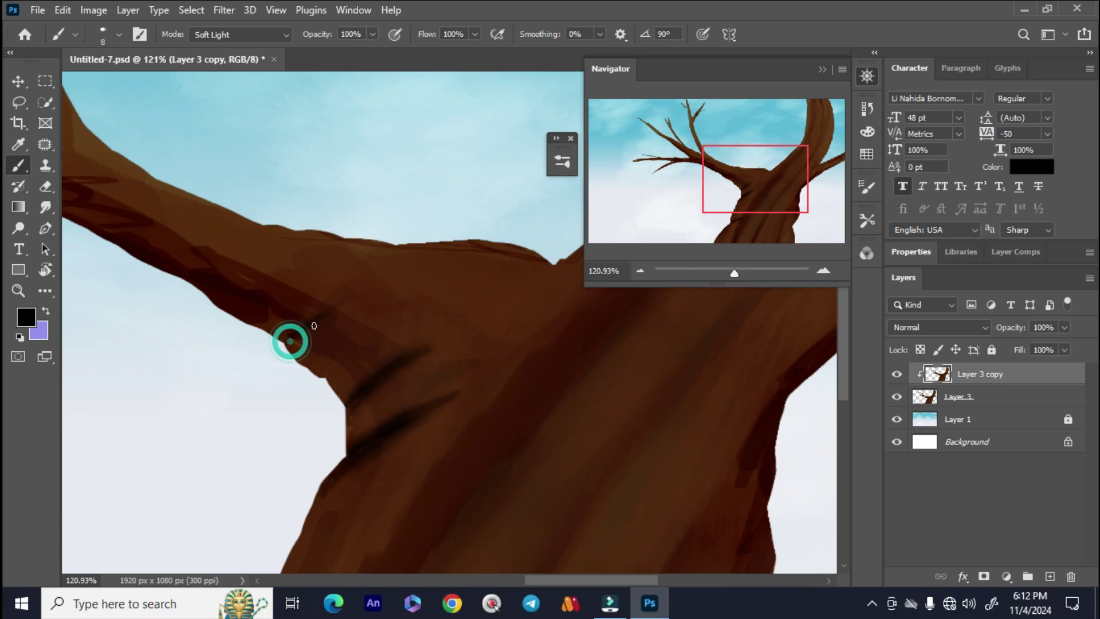
# Add thin black creases along the upper edge and underside of the left branch
pyautogui.moveTo(397, 242); pyautogui.dragTo(399, 267)
pyautogui.press('space')
pyautogui.moveTo(283, 302); pyautogui.dragTo(405, 337)
pyautogui.moveTo(329, 326); pyautogui.dragTo(336, 317)
pyautogui.press('space')
pyautogui.moveTo(658, 392); pyautogui.dragTo(397, 378)
pyautogui.moveTo(352, 250)
pyautogui.mouseDown()
pyautogui.moveTo(352, 274)
pyautogui.moveTo(362, 254)
pyautogui.mouseUp()
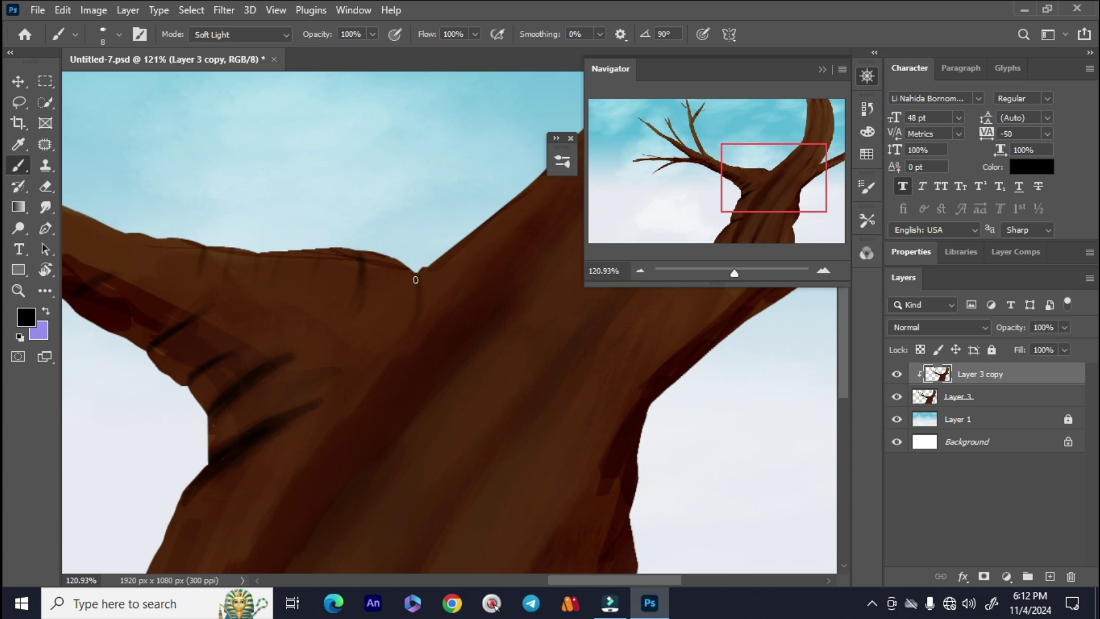
# Sample a dark brown from the lower left side of the trunk as the brush colour
pyautogui.press('space')
pyautogui.moveTo(411, 387); pyautogui.dragTo(490, 304)
pyautogui.hotkey('ctrl', 'space')
pyautogui.moveTo(410, 432); pyautogui.dragTo(298, 422)
pyautogui.press('b')
pyautogui.keyDown('alt'); pyautogui.click(321, 420); pyautogui.keyUp('alt')
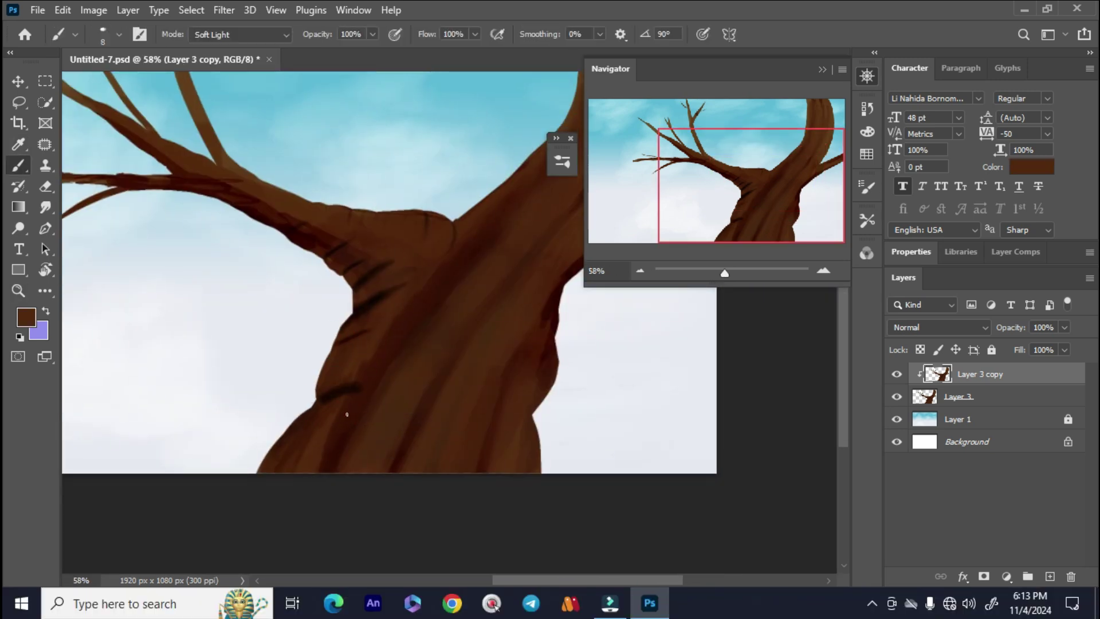
# Examine the bark shading from the upper trunk down to the base
pyautogui.press('space')
pyautogui.moveTo(493, 230); pyautogui.dragTo(372, 338)
pyautogui.press('space')
pyautogui.moveTo(427, 278); pyautogui.dragTo(404, 358)
pyautogui.press('space')
pyautogui.moveTo(442, 261); pyautogui.dragTo(450, 221)
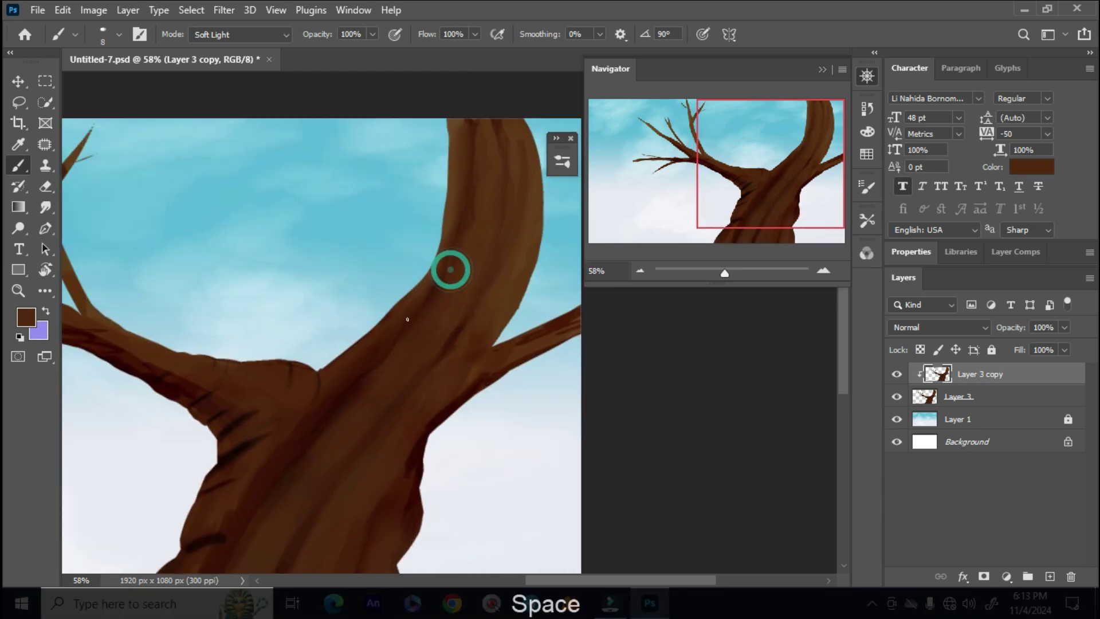
pyautogui.press('space')
pyautogui.moveTo(426, 298); pyautogui.dragTo(342, 273)
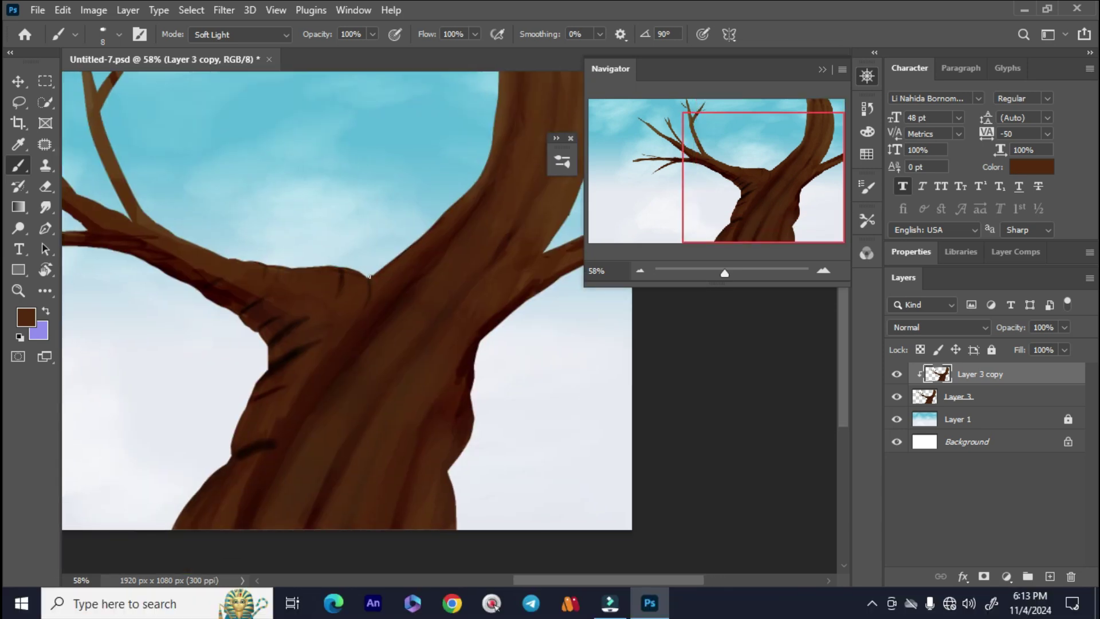
pyautogui.press('space')
pyautogui.moveTo(372, 449); pyautogui.dragTo(366, 384)
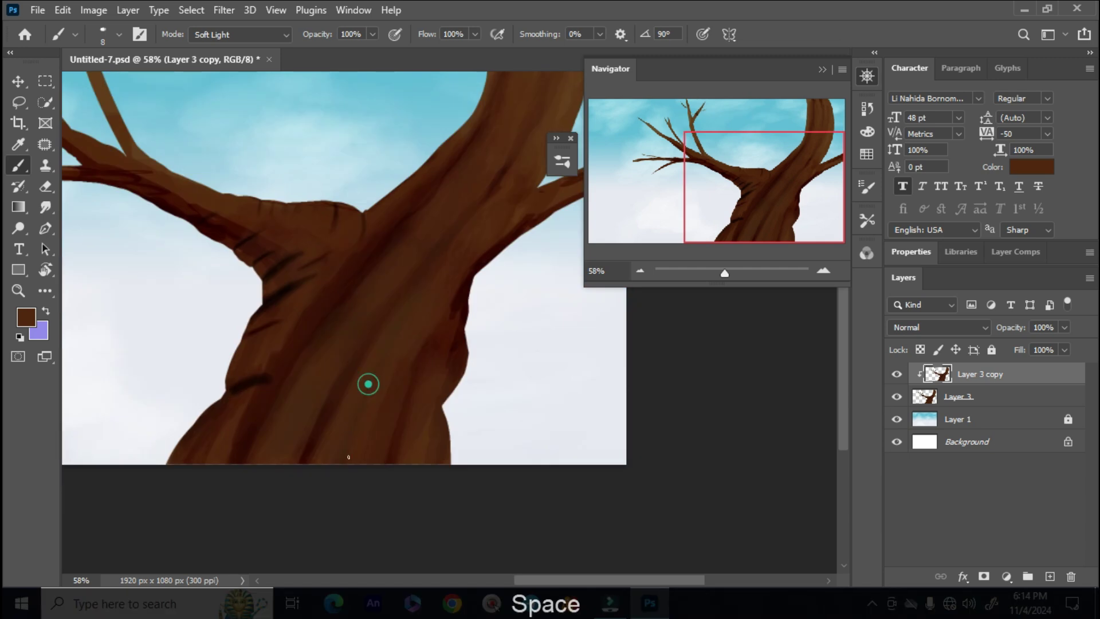
# Adjust the brush tip for the left branch creases and open its Shape Dynamics settings
pyautogui.press('space')
pyautogui.moveTo(293, 370); pyautogui.dragTo(330, 313)
pyautogui.press('space')
pyautogui.moveTo(256, 137); pyautogui.dragTo(343, 257)
pyautogui.press('space')
pyautogui.hotkey('space', 'z')
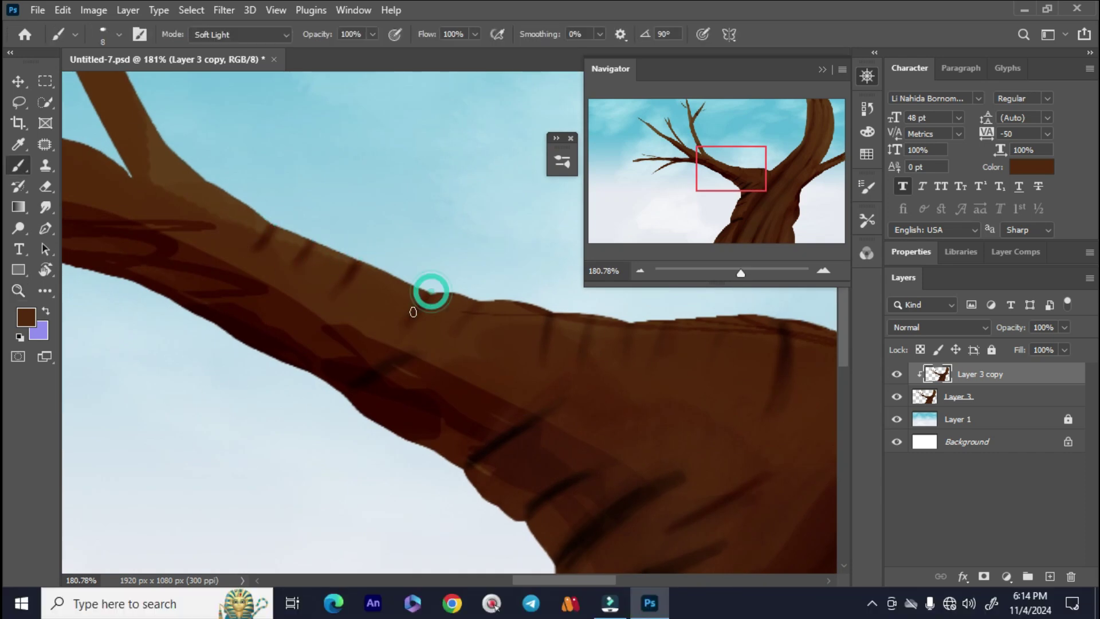
pyautogui.press('F5')
pyautogui.moveTo(720, 435); pyautogui.dragTo(681, 435)
pyautogui.click(589, 214)
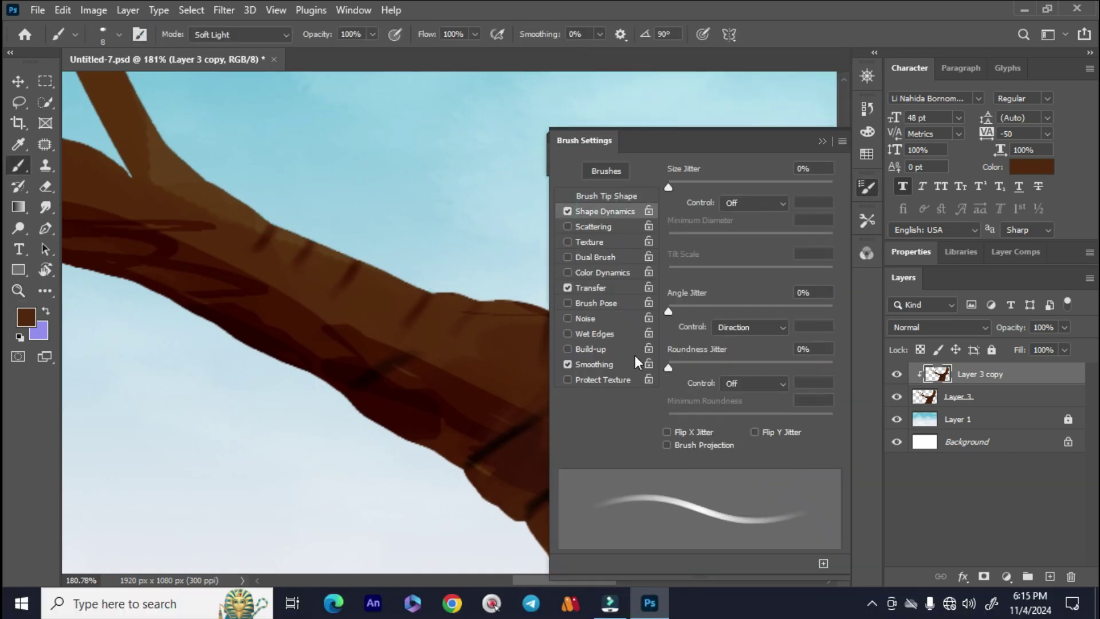
pyautogui.press('F5')
# Paint more dark creases on the left branch and at the fork where it joins the trunk
pyautogui.press('space')
pyautogui.moveTo(191, 309); pyautogui.dragTo(285, 285)
pyautogui.click(334, 305)
pyautogui.press('space')
pyautogui.moveTo(773, 508); pyautogui.dragTo(458, 299)
pyautogui.moveTo(557, 246)
pyautogui.mouseDown()
pyautogui.moveTo(445, 305)
pyautogui.moveTo(400, 370)
pyautogui.mouseUp()
# Paint dark curved creases on the upper left edge of the trunk above the fork
pyautogui.hotkey('ctrl', '-')
pyautogui.hotkey('ctrl', '-')
pyautogui.hotkey('ctrl', '-')
pyautogui.press('space')
pyautogui.press('z')
pyautogui.moveTo(444, 257); pyautogui.dragTo(495, 418)
pyautogui.press('b')
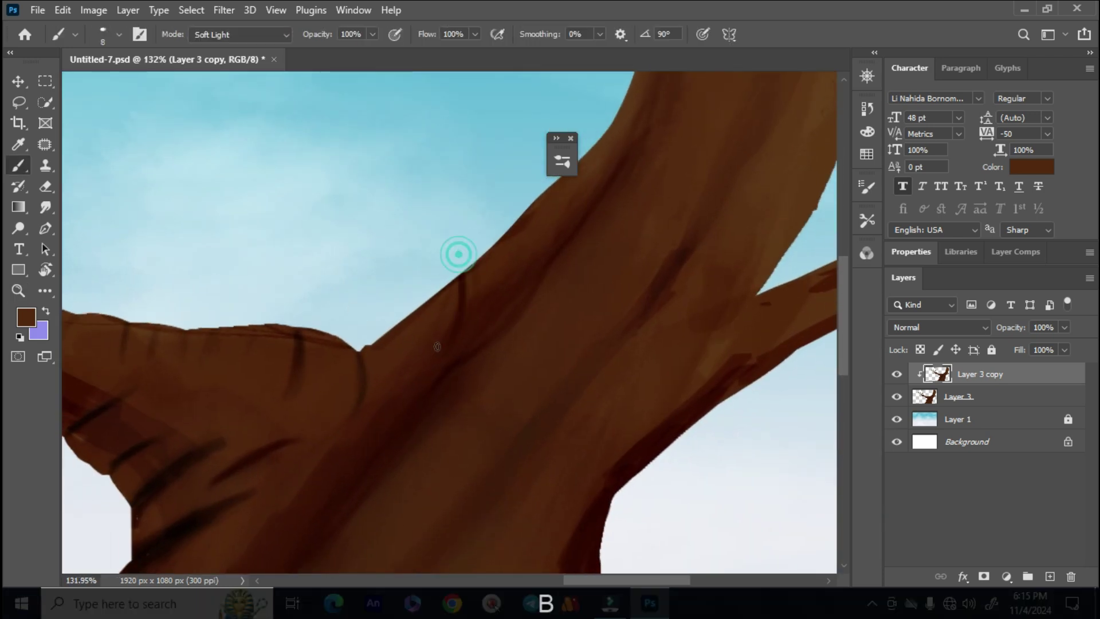
pyautogui.moveTo(454, 252); pyautogui.dragTo(501, 255)
# Paint dark creases at the base of the right branch and down the trunk's right edge
pyautogui.press('space')
pyautogui.moveTo(608, 524); pyautogui.dragTo(467, 400)
pyautogui.moveTo(438, 367); pyautogui.dragTo(453, 417)
pyautogui.moveTo(471, 347)
pyautogui.mouseDown()
pyautogui.moveTo(483, 372)
pyautogui.moveTo(449, 406)
pyautogui.moveTo(523, 198)
pyautogui.mouseUp()
pyautogui.press('space')
pyautogui.moveTo(402, 275)
pyautogui.mouseDown()
pyautogui.moveTo(431, 312)
pyautogui.moveTo(423, 401)
pyautogui.mouseUp()
pyautogui.press('space')
pyautogui.moveTo(429, 294); pyautogui.dragTo(462, 234)
pyautogui.moveTo(449, 347); pyautogui.dragTo(441, 297)
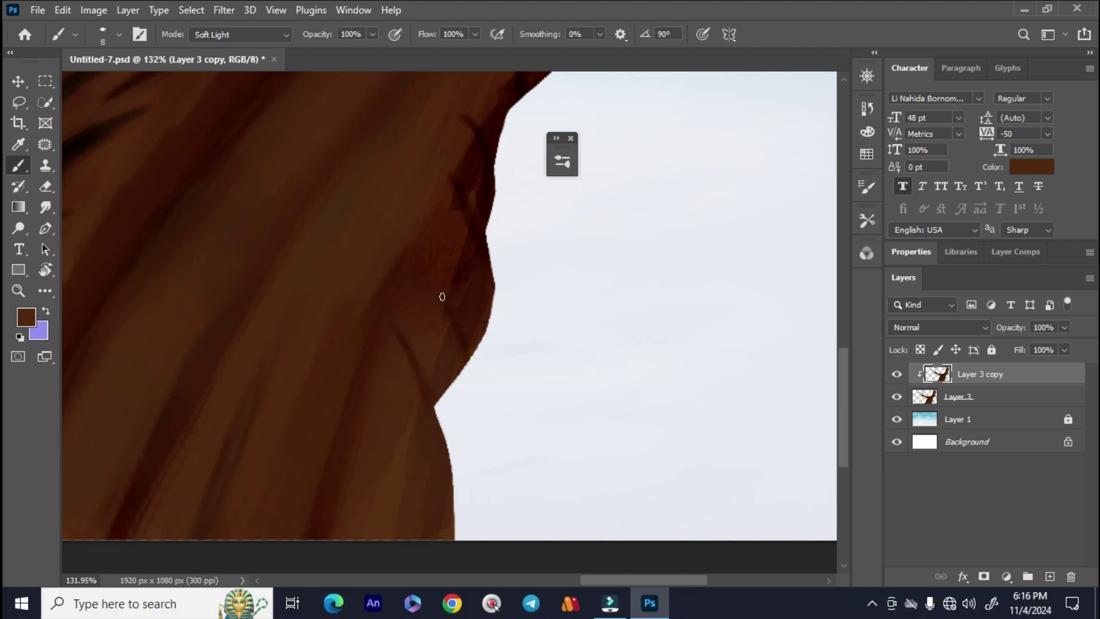
# Add a new layer above the tree layers and set the brush colour to a lighter brown
pyautogui.hotkey('ctrl', '-')
pyautogui.hotkey('ctrl', '-')
pyautogui.hotkey('ctrl', '-')
pyautogui.press('space')
pyautogui.moveTo(531, 186); pyautogui.dragTo(516, 289)
pyautogui.press('space')
pyautogui.moveTo(443, 314); pyautogui.dragTo(488, 332)
pyautogui.click(1049, 576)
pyautogui.press('i')
pyautogui.click(25, 323)
pyautogui.click(631, 414)
pyautogui.press('Return')
pyautogui.press('b')
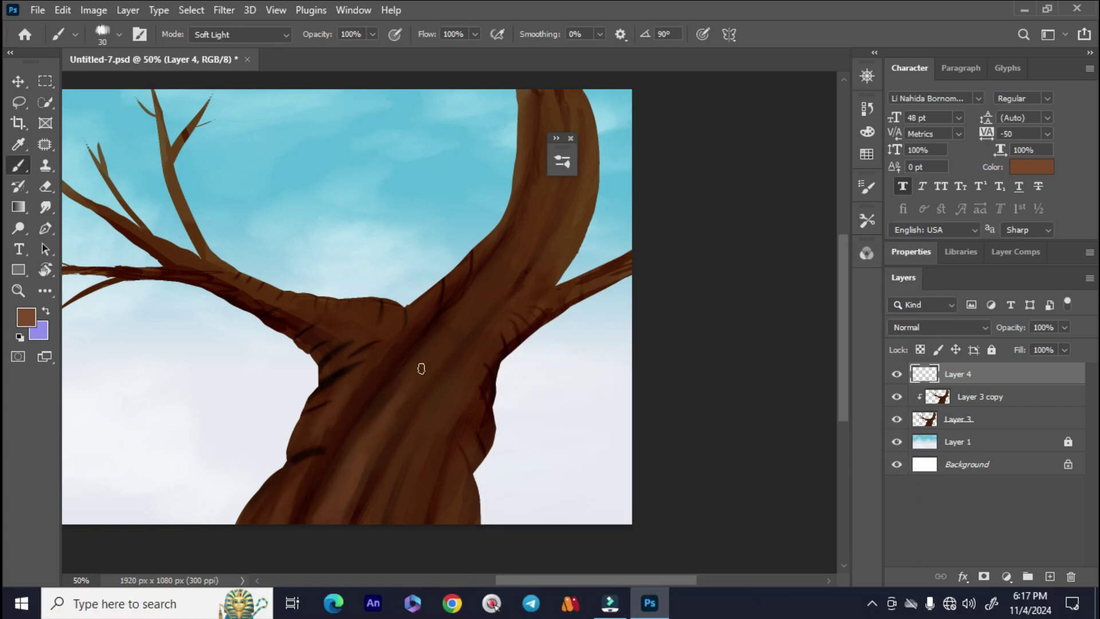
# Paint lighter brown streaks down the trunk on Layer 4 with a 30 px brush and clip it above Layer 3 copy
pyautogui.moveTo(439, 347); pyautogui.dragTo(396, 402)
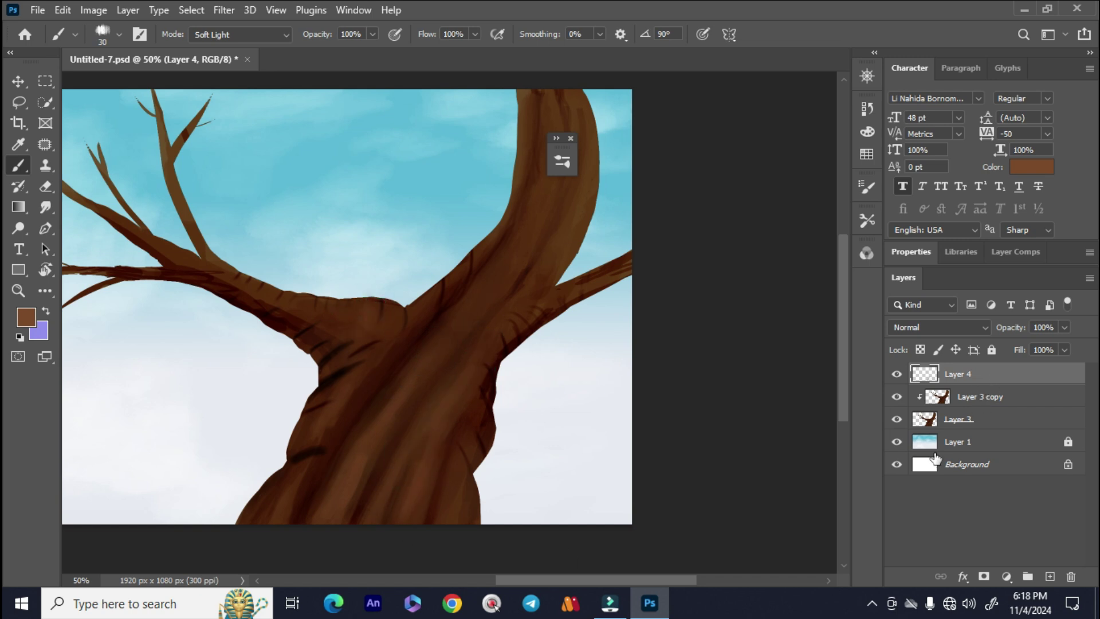
pyautogui.hotkey('ctrl', '[')
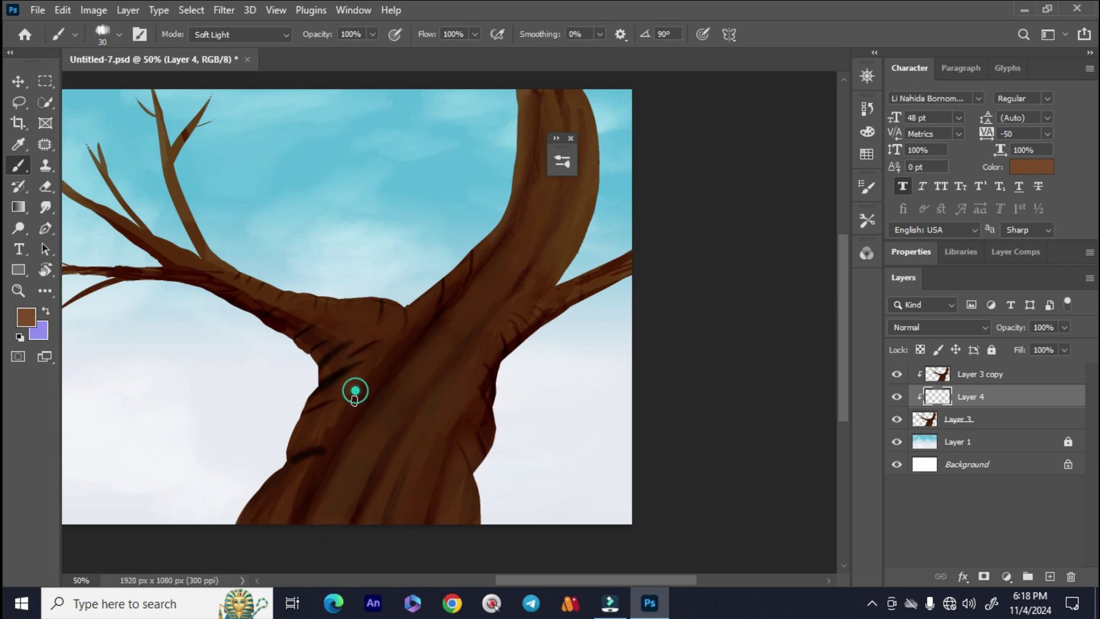
pyautogui.press('space')
pyautogui.moveTo(475, 453); pyautogui.dragTo(485, 412)
pyautogui.moveTo(469, 266)
pyautogui.mouseDown()
pyautogui.moveTo(462, 327)
pyautogui.moveTo(438, 335)
pyautogui.mouseUp()
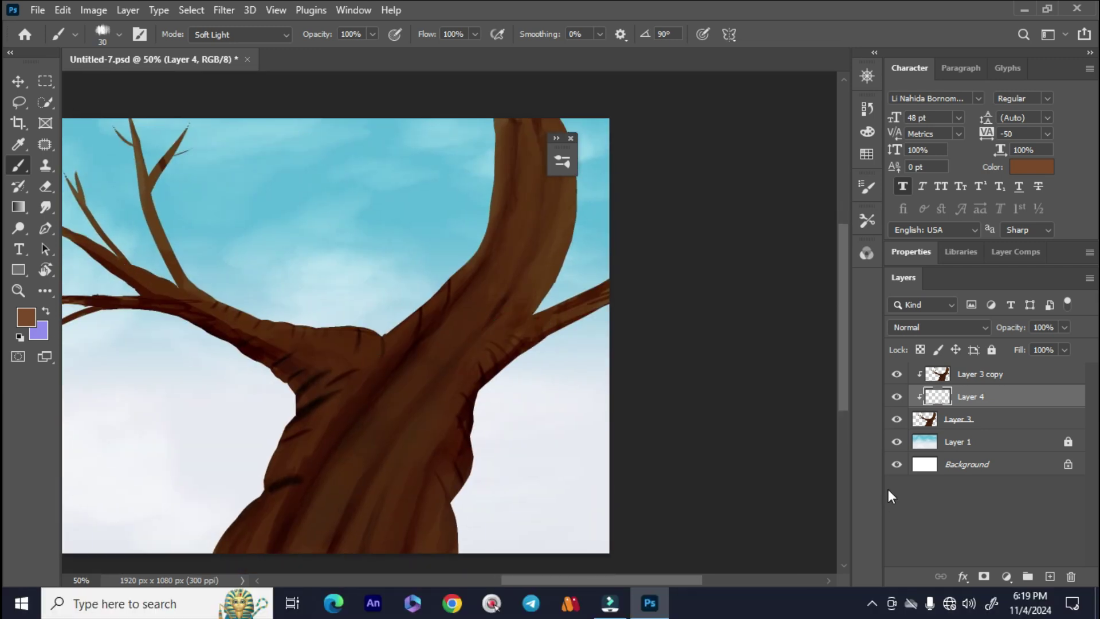
pyautogui.hotkey('ctrl', ']')
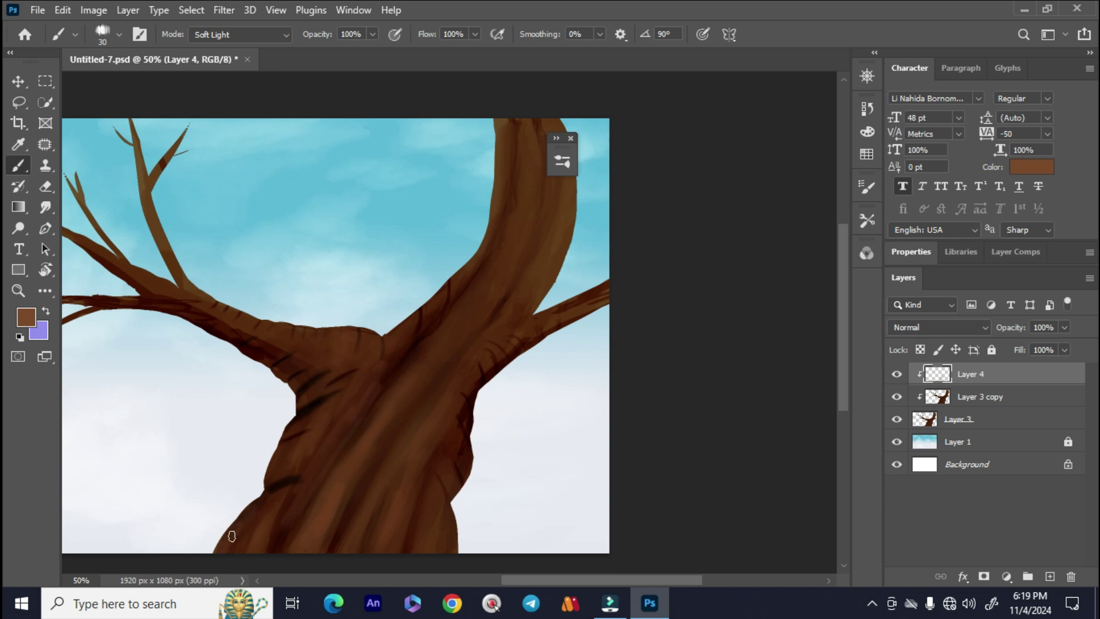
# Add more light brown streaks from the base of the trunk up to the fork
pyautogui.press('space')
pyautogui.moveTo(266, 514); pyautogui.dragTo(297, 467)
pyautogui.moveTo(448, 273); pyautogui.dragTo(416, 325)
pyautogui.scroll(-1, 395, 320)
pyautogui.moveTo(460, 254); pyautogui.dragTo(447, 283)
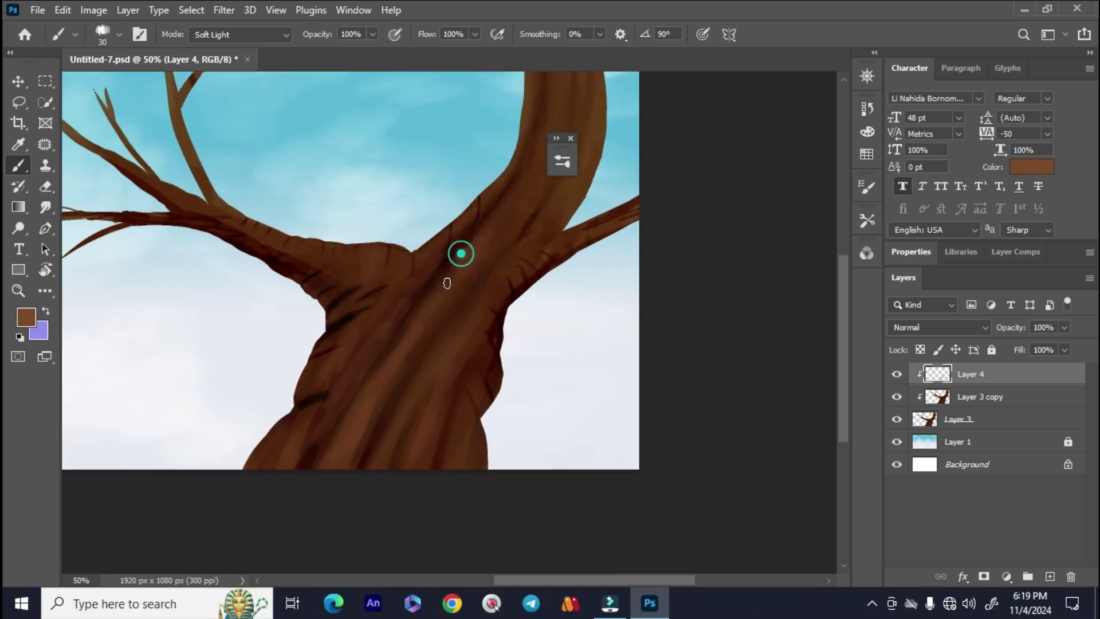
# Merge the three tree layers into one and switch to the Mixer Brush
pyautogui.keyDown('shift'); pyautogui.click(913, 422); pyautogui.keyUp('shift')
pyautogui.hotkey('ctrl', 'e')
pyautogui.rightClick(21, 170)
pyautogui.click(79, 213)
# Blend the bark streaks on the lower trunk with a 20 px Mixer Brush
pyautogui.press('z')
pyautogui.moveTo(387, 353); pyautogui.dragTo(470, 424)
pyautogui.press('space')
pyautogui.press('[')
pyautogui.press('[')
pyautogui.press('[')
pyautogui.moveTo(405, 378); pyautogui.dragTo(388, 402)
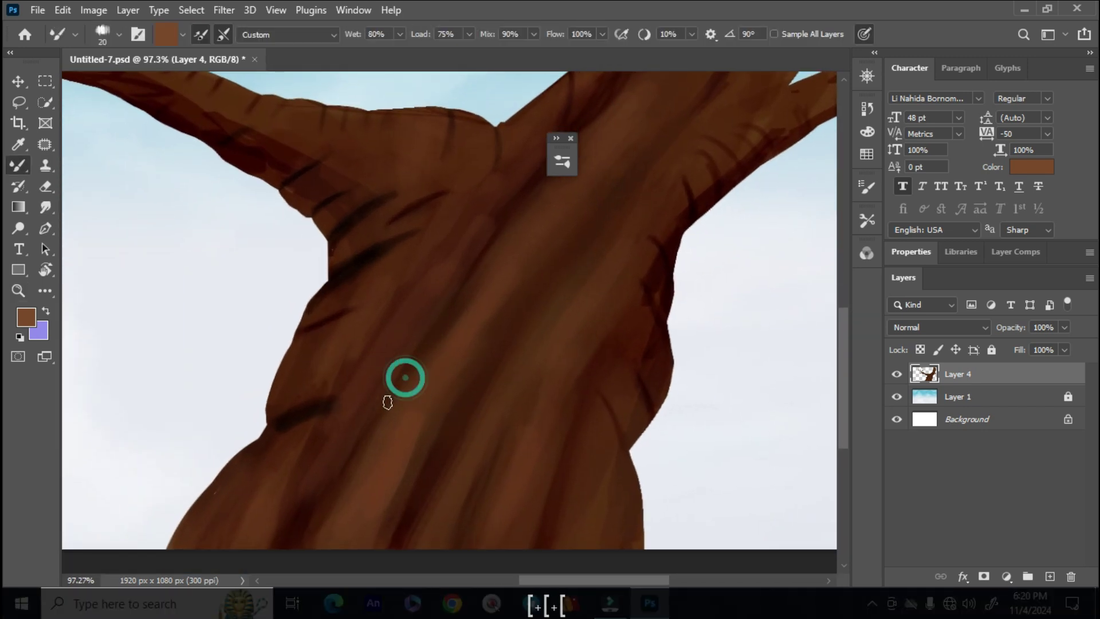
# Blend the bark streaks along the middle and upper trunk with a 60 px Mixer Brush
pyautogui.press('space')
pyautogui.moveTo(276, 460); pyautogui.dragTo(344, 391)
pyautogui.press(']')
pyautogui.press(']')
pyautogui.press(']')
pyautogui.press(']')
pyautogui.moveTo(535, 228)
pyautogui.mouseDown()
pyautogui.moveTo(527, 330)
pyautogui.moveTo(500, 241)
pyautogui.mouseUp()
pyautogui.press('space')
pyautogui.moveTo(521, 303); pyautogui.dragTo(430, 487)
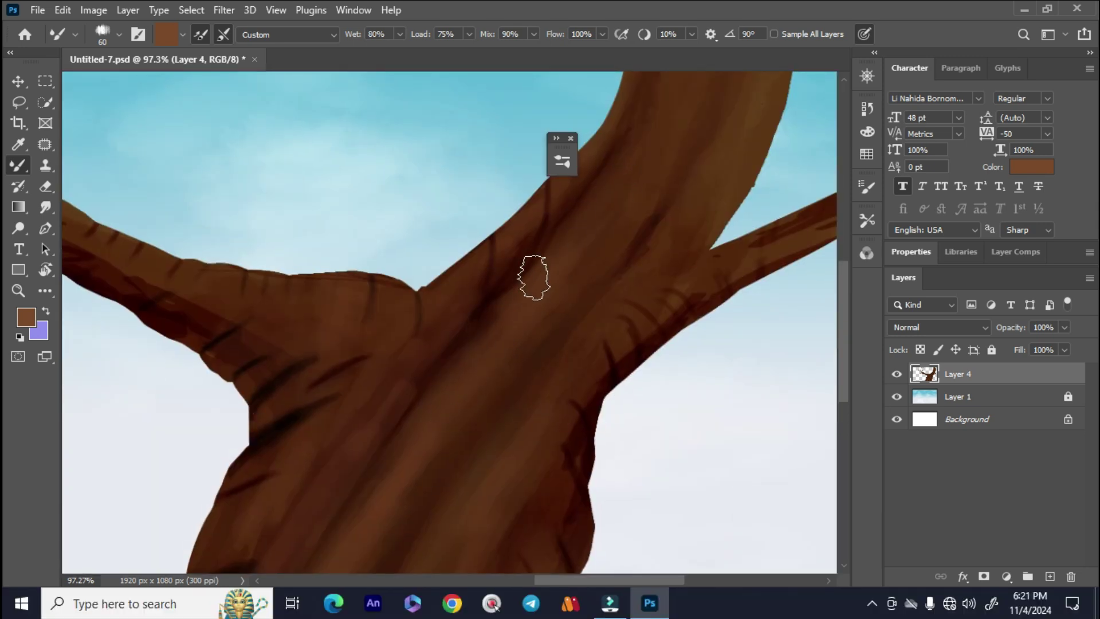
# Add a new layer above the tree and switch back to the regular Brush
pyautogui.hotkey('ctrl', '-')
pyautogui.hotkey('ctrl', '-')
pyautogui.hotkey('ctrl', '-')
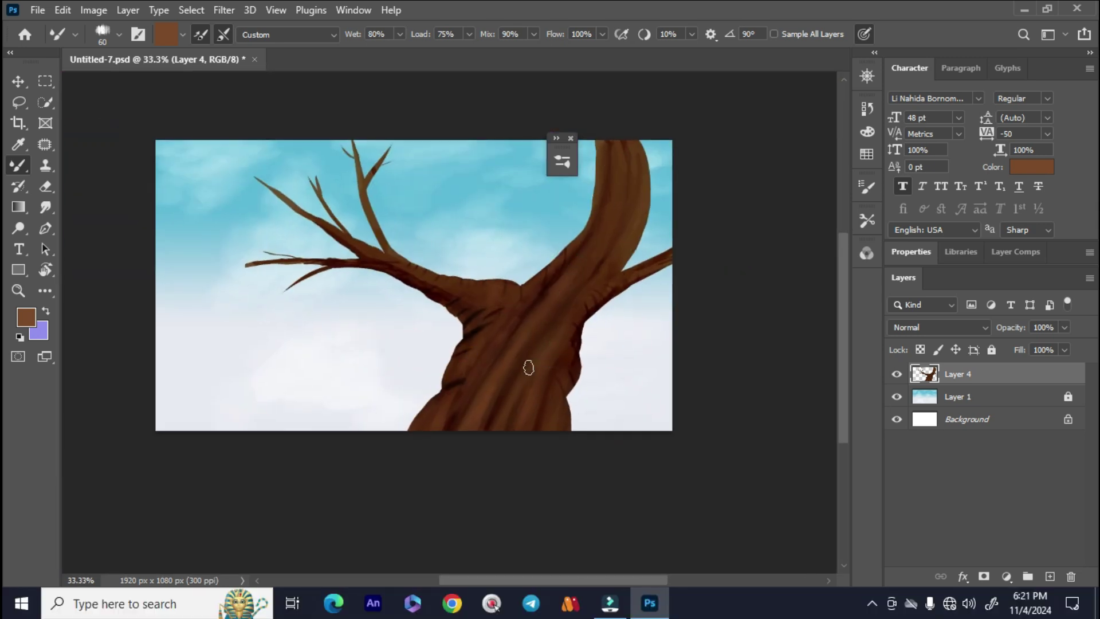
pyautogui.press('z')
pyautogui.moveTo(500, 380); pyautogui.dragTo(547, 375)
pyautogui.moveTo(506, 329); pyautogui.dragTo(545, 344)
pyautogui.click(1049, 576)
pyautogui.click(18, 165)
pyautogui.click(74, 165)
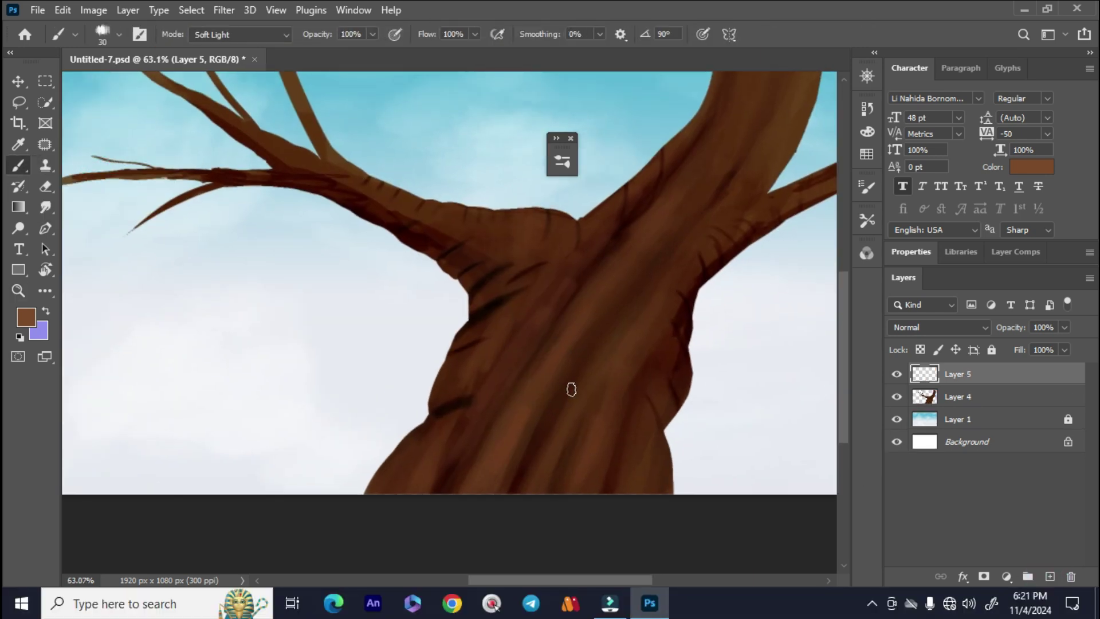
# Paint dark brown streaks sampled from the trunk on Layer 5 and clip it to the tree layer
pyautogui.press('i')
pyautogui.click(567, 307)
pyautogui.moveTo(571, 288)
pyautogui.mouseDown()
pyautogui.moveTo(544, 318)
pyautogui.moveTo(541, 308)
pyautogui.mouseUp()
pyautogui.moveTo(517, 315); pyautogui.dragTo(503, 352)
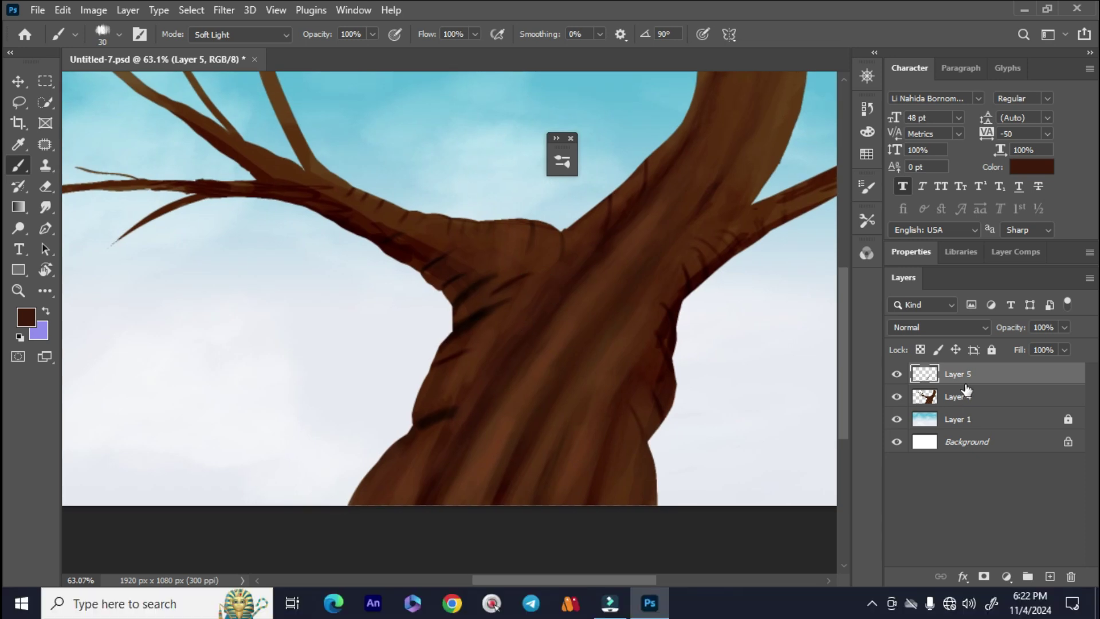
pyautogui.keyDown('alt'); pyautogui.click(968, 385); pyautogui.keyUp('alt')
# Add trunk shading on Layer 5 using browns sampled from the bark
pyautogui.keyDown('alt'); pyautogui.click(518, 218); pyautogui.keyUp('alt')
pyautogui.keyDown('alt'); pyautogui.click(389, 221); pyautogui.keyUp('alt')
pyautogui.moveTo(608, 425); pyautogui.dragTo(482, 396)
pyautogui.moveTo(397, 299)
pyautogui.mouseDown()
pyautogui.moveTo(501, 304)
pyautogui.moveTo(414, 358)
pyautogui.moveTo(444, 381)
pyautogui.mouseUp()
# Set the brush colour to #985933 and try highlight strokes along the left side of the trunk
pyautogui.press('i')
pyautogui.click(631, 390)
pyautogui.click(859, 305)
pyautogui.hotkey('ctrl', 'z')
pyautogui.moveTo(403, 423); pyautogui.dragTo(343, 475)
pyautogui.moveTo(477, 195)
pyautogui.mouseDown()
pyautogui.moveTo(415, 197)
pyautogui.moveTo(461, 226)
pyautogui.mouseUp()
# Undo the recent highlight and shading strokes on Layer 5
pyautogui.hotkey('ctrl', 'z')
pyautogui.hotkey('ctrl', 'z')
pyautogui.press('z')
pyautogui.hotkey('ctrl', 'z')
pyautogui.hotkey('ctrl', 'z')
pyautogui.hotkey('ctrl', 'z')
pyautogui.hotkey('ctrl', 'z')
pyautogui.hotkey('ctrl', 'z')
pyautogui.hotkey('ctrl', 'z')
pyautogui.hotkey('ctrl', 'z')
pyautogui.hotkey('ctrl', 'z')
pyautogui.hotkey('ctrl', 'z')
pyautogui.hotkey('ctrl', 'z')
pyautogui.hotkey('ctrl', 'z')
pyautogui.hotkey('ctrl', 'z')
pyautogui.hotkey('ctrl', 'z')
pyautogui.hotkey('ctrl', 'z')
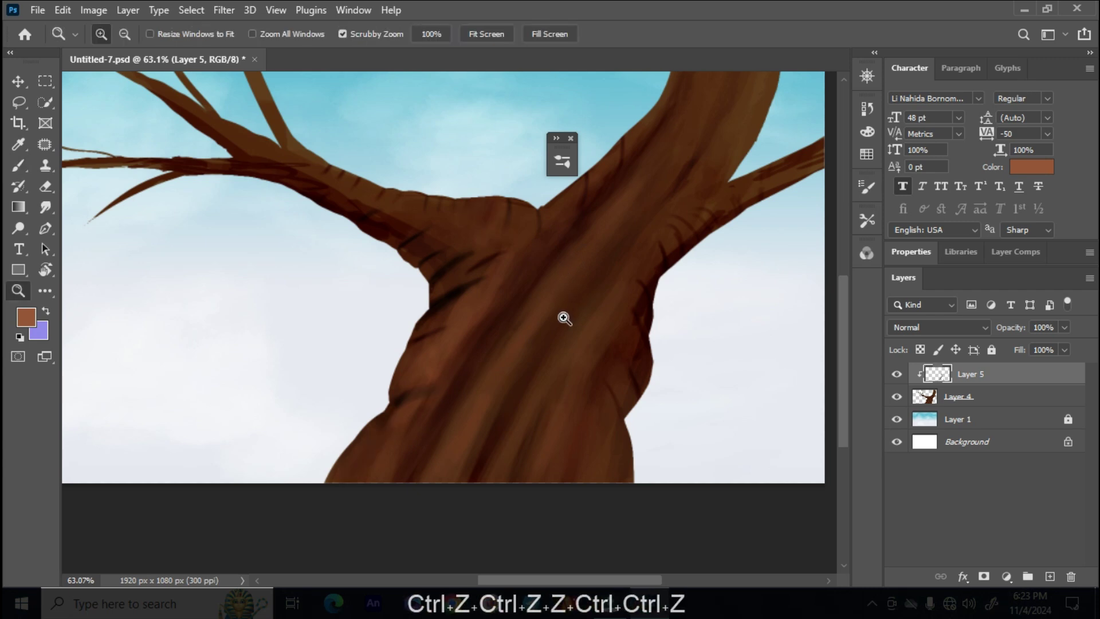
# Compare the tree with and without Layer 5, then delete Layer 5
pyautogui.moveTo(592, 341)
pyautogui.mouseDown()
pyautogui.moveTo(515, 341)
pyautogui.moveTo(689, 377)
pyautogui.mouseUp()
pyautogui.click(896, 375)
pyautogui.press('space')
pyautogui.moveTo(689, 377); pyautogui.dragTo(671, 363)
pyautogui.click(896, 375)
pyautogui.click(896, 374)
pyautogui.click(1070, 576)
# Save the document and choose a leaf-shaped brush
pyautogui.moveTo(587, 373)
pyautogui.mouseDown()
pyautogui.moveTo(561, 341)
pyautogui.moveTo(572, 338)
pyautogui.moveTo(536, 325)
pyautogui.moveTo(583, 315)
pyautogui.mouseUp()
pyautogui.hotkey('ctrl', 's')
pyautogui.click(562, 162)
pyautogui.click(254, 370)
pyautogui.click(517, 141)
pyautogui.press('b')
# Add a new layer beneath the tree layer and set the foreground colour to olive green
pyautogui.click(968, 396)
pyautogui.click(1050, 577)
pyautogui.click(26, 317)
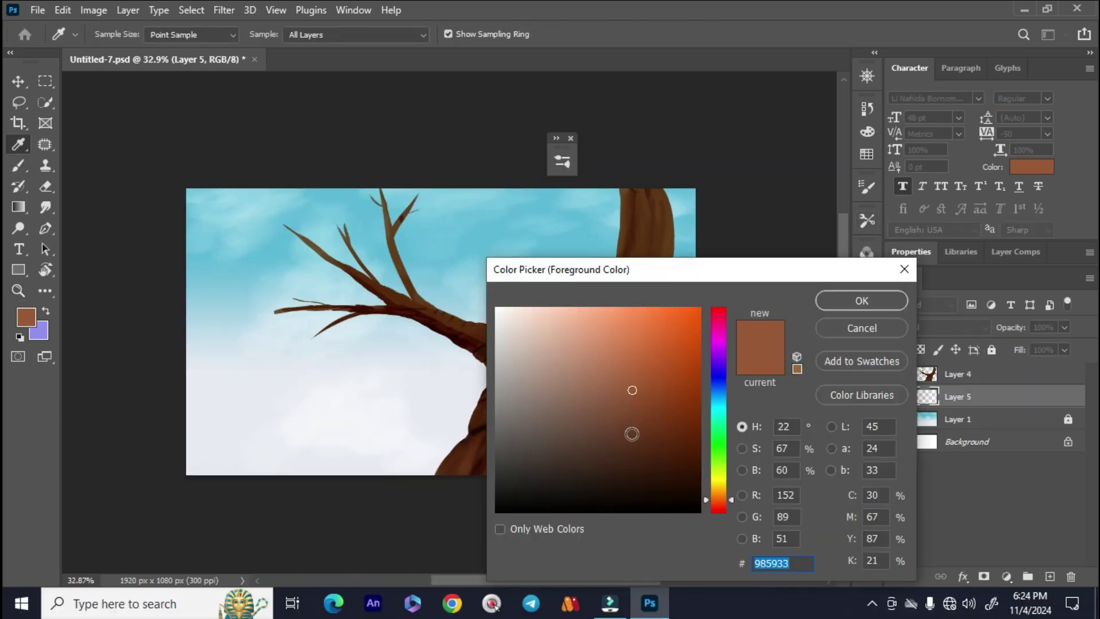
pyautogui.moveTo(718, 493); pyautogui.dragTo(718, 476)
pyautogui.click(650, 429)
pyautogui.click(863, 300)
# Set the leaf brush size to 125 px
pyautogui.press(']')
pyautogui.press(']')
pyautogui.press('[')
pyautogui.press(']')
# Try scattering olive green leaves across the canopy behind the tree and delete that layer
pyautogui.moveTo(567, 215)
pyautogui.mouseDown()
pyautogui.moveTo(358, 229)
pyautogui.moveTo(505, 208)
pyautogui.moveTo(561, 216)
pyautogui.mouseUp()
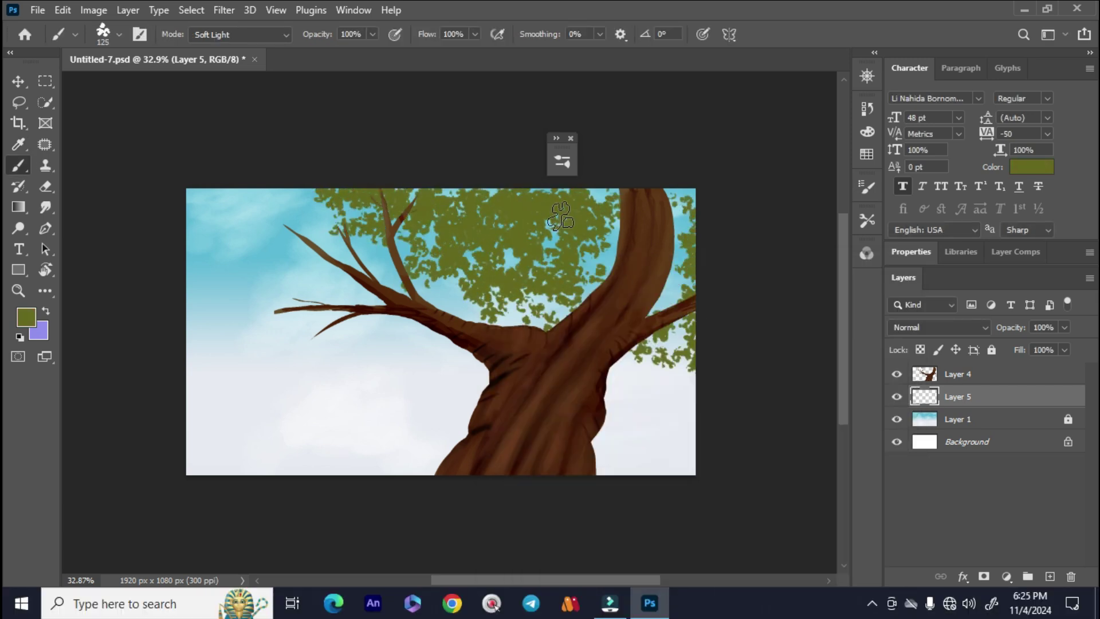
pyautogui.moveTo(479, 219)
pyautogui.mouseDown()
pyautogui.moveTo(620, 259)
pyautogui.moveTo(705, 208)
pyautogui.mouseUp()
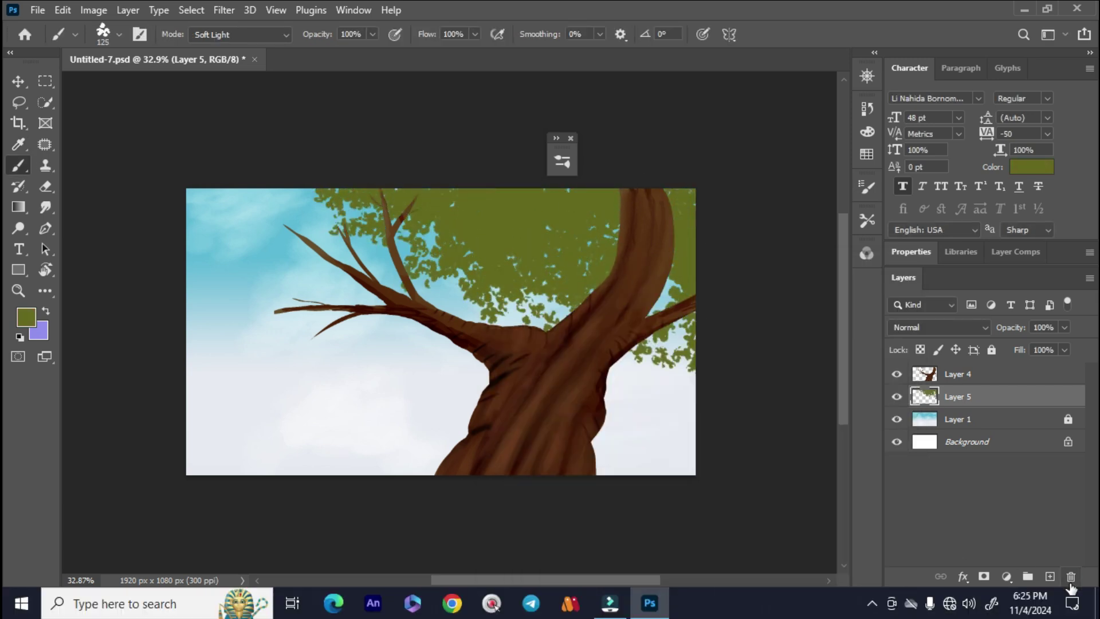
pyautogui.click(1070, 579)
pyautogui.press('Return')
# Paint a dense olive green leaf canopy along the top of the scene on a new layer behind the tree
pyautogui.click(1051, 578)
pyautogui.moveTo(460, 189)
pyautogui.mouseDown()
pyautogui.moveTo(466, 248)
pyautogui.moveTo(579, 214)
pyautogui.moveTo(510, 212)
pyautogui.mouseUp()
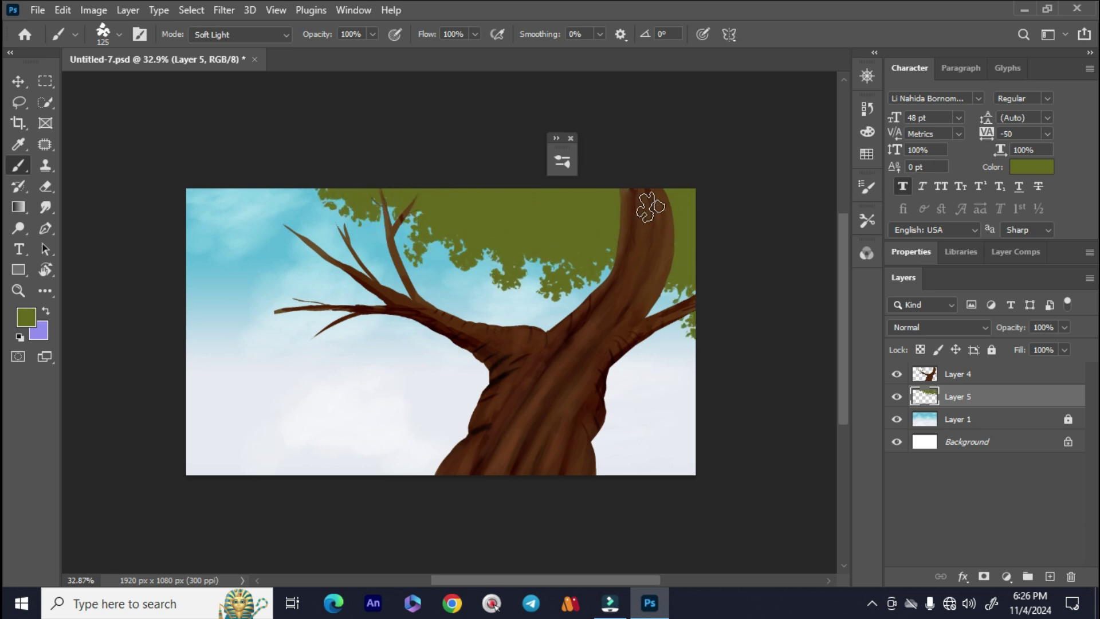
# Duplicate the leaf layer and bring the copy in front of the tree
pyautogui.hotkey('ctrl', 'j')
pyautogui.hotkey('ctrl', 'shift', ']')
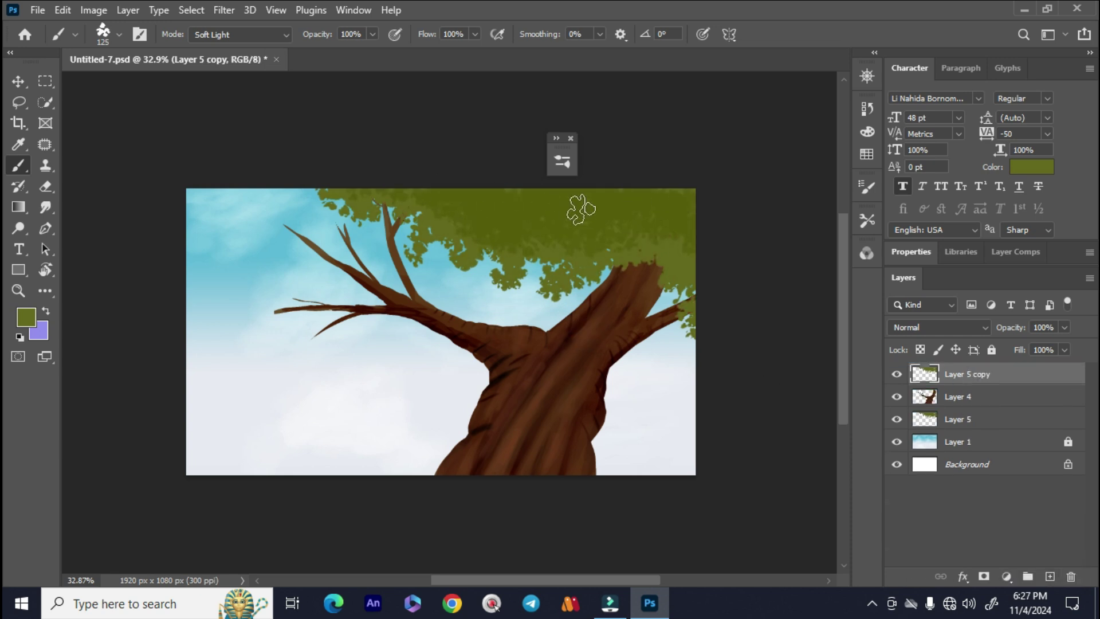
# Try darker leaf strokes along the top of the canopy on Layer 5 copy and undo them
pyautogui.moveTo(577, 214)
pyautogui.mouseDown()
pyautogui.moveTo(540, 214)
pyautogui.moveTo(618, 208)
pyautogui.moveTo(424, 217)
pyautogui.mouseUp()
pyautogui.hotkey('ctrl', 'z')
pyautogui.hotkey('ctrl', 'z')
pyautogui.hotkey('ctrl', 'z')
pyautogui.hotkey('ctrl', 'z')
pyautogui.hotkey('ctrl', 'z')
pyautogui.hotkey('ctrl', 'z')
pyautogui.hotkey('ctrl', 'z')
pyautogui.hotkey('ctrl', 'z')
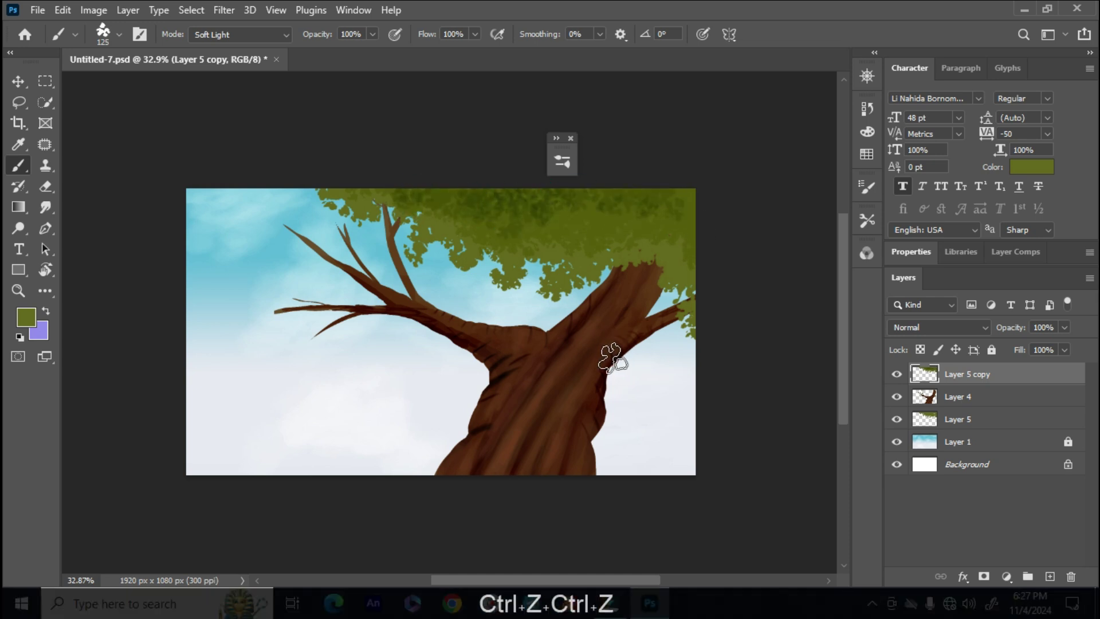
# Paint darker Soft Light leaf strokes at size 175 across the upper part of the canopy on Layer 5 copy
pyautogui.press('z')
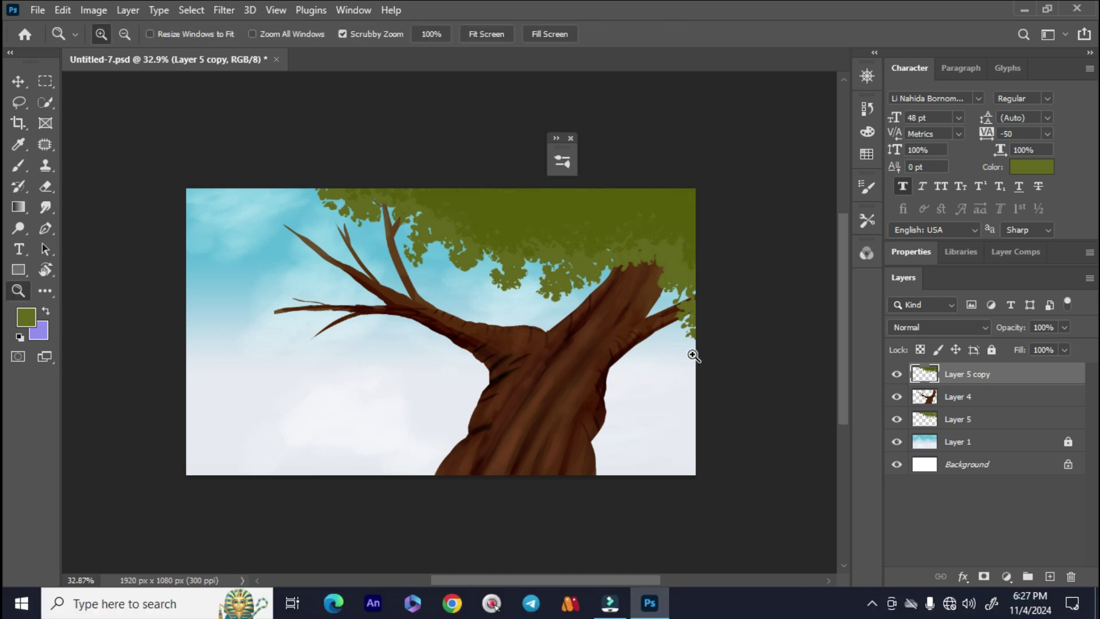
pyautogui.press('b')
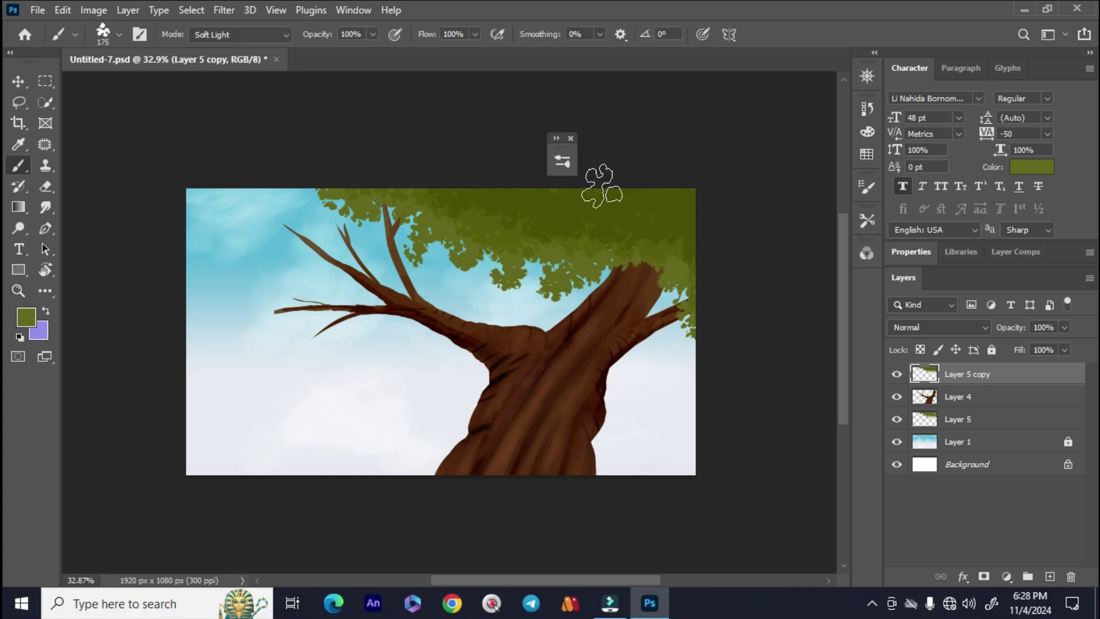
# Duplicate the tree layer, Layer 4, and place the copy above Layer 5 copy
pyautogui.click(19, 81)
pyautogui.moveTo(953, 402); pyautogui.dragTo(1050, 577)
pyautogui.moveTo(945, 397); pyautogui.dragTo(943, 366)
# Lasso the trunk and right-hand part of the tree on Layer 4 copy and erase it, leaving only the left branches in front of the leaves
pyautogui.press('l')
pyautogui.moveTo(429, 186); pyautogui.dragTo(452, 318)
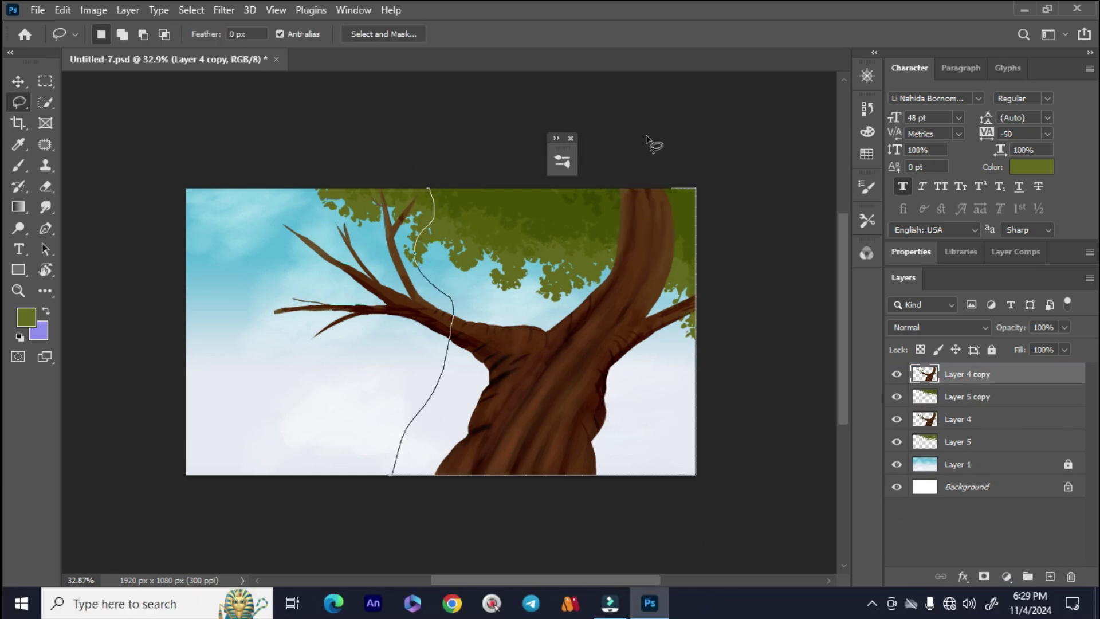
pyautogui.moveTo(646, 138); pyautogui.dragTo(602, 143)
pyautogui.press('e')
pyautogui.press(']')
pyautogui.press(']')
pyautogui.press(']')
pyautogui.press(']')
pyautogui.press(']')
pyautogui.press(']')
pyautogui.press(']')
pyautogui.press(']')
pyautogui.press(']')
pyautogui.press(']')
pyautogui.press(']')
pyautogui.press(']')
pyautogui.press(']')
pyautogui.press(']')
pyautogui.press(']')
pyautogui.press(']')
pyautogui.press(']')
pyautogui.press(']')
pyautogui.press(']')
pyautogui.press(']')
pyautogui.click(579, 408)
pyautogui.hotkey('ctrl', 'd')
pyautogui.press('b')
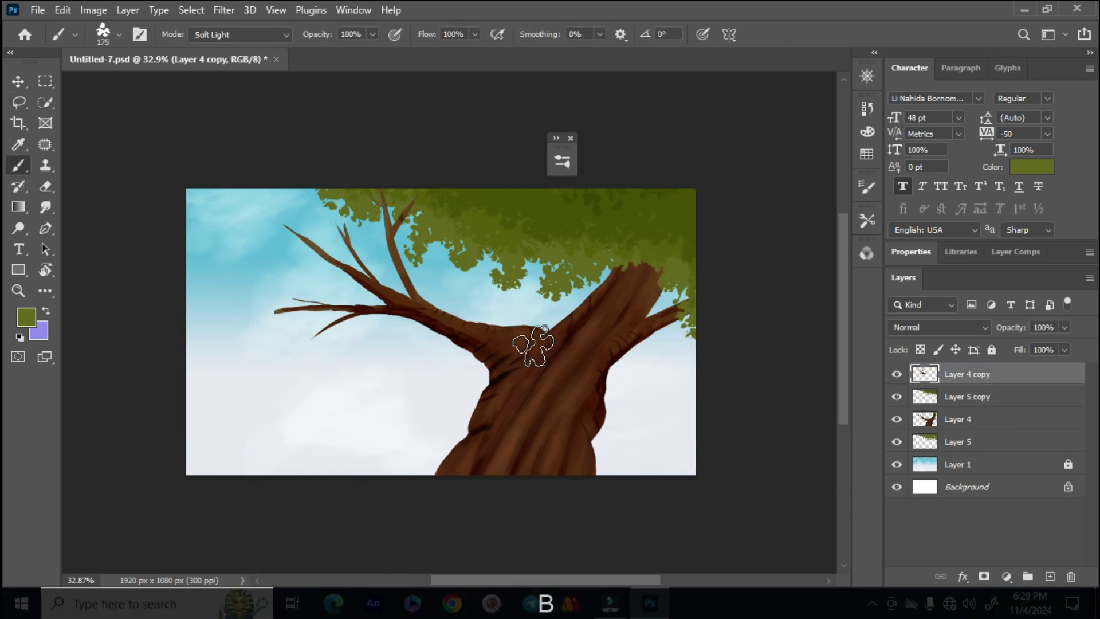
pyautogui.hotkey('ctrl', '-')
pyautogui.press('z')
pyautogui.moveTo(532, 345)
pyautogui.mouseDown()
pyautogui.moveTo(558, 363)
pyautogui.moveTo(523, 351)
pyautogui.mouseUp()
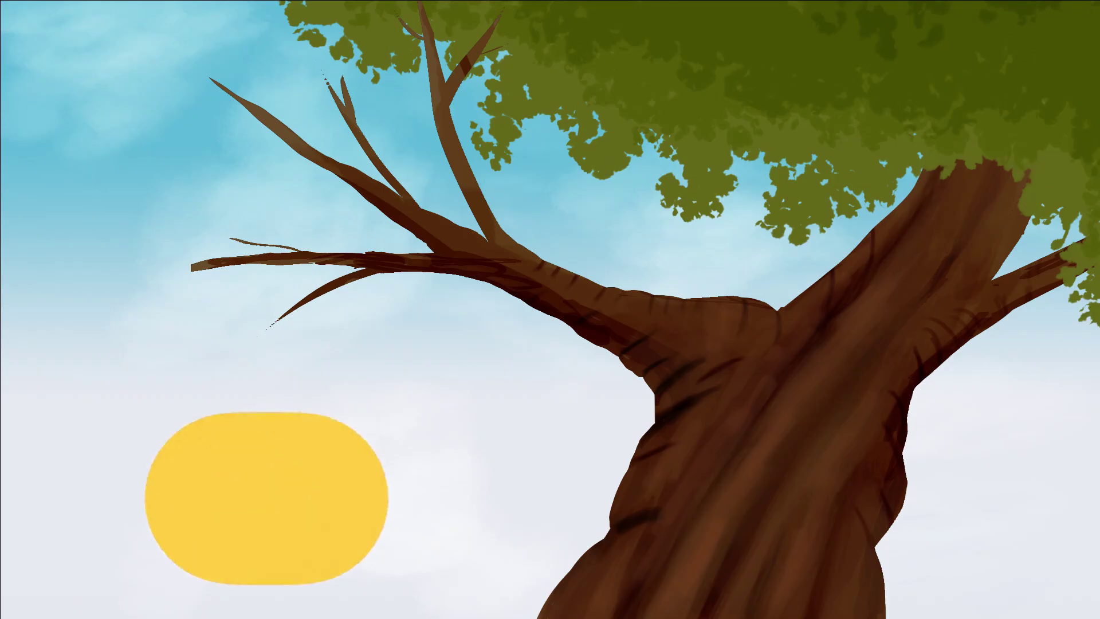